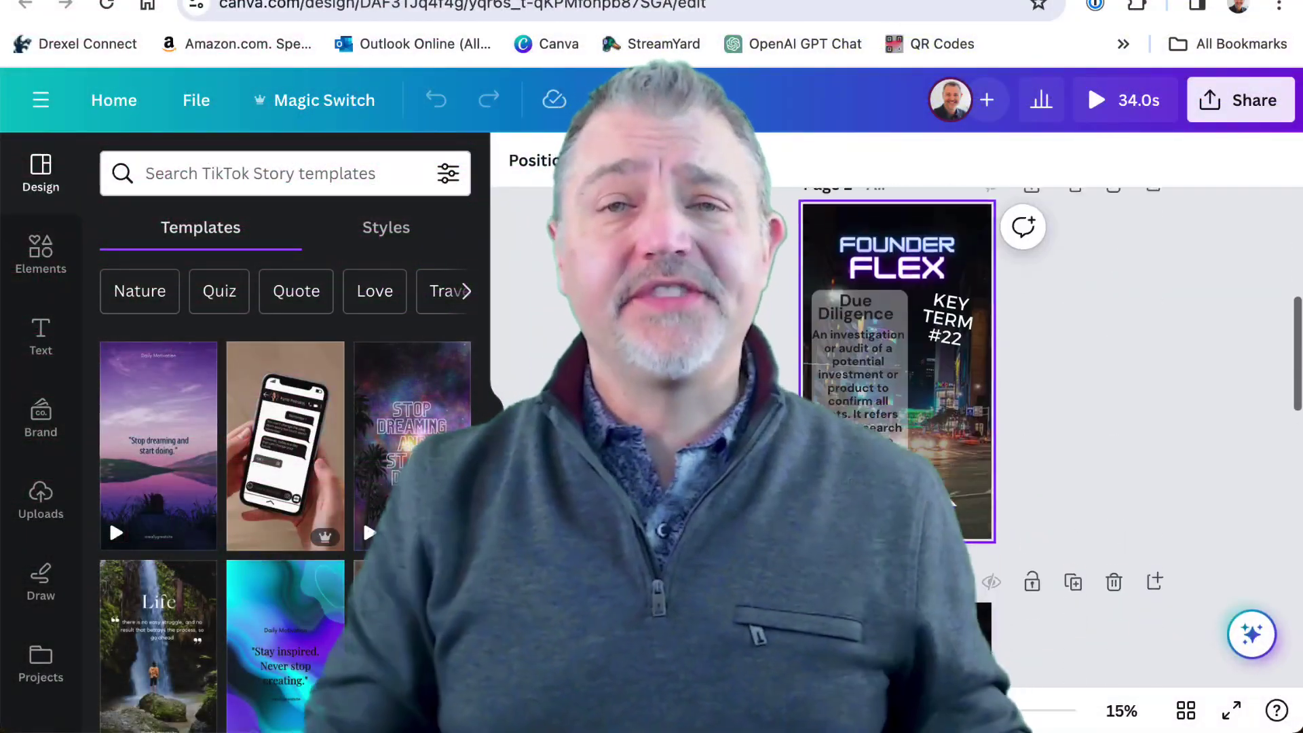
pyautogui.scroll(-10, 896, 407)
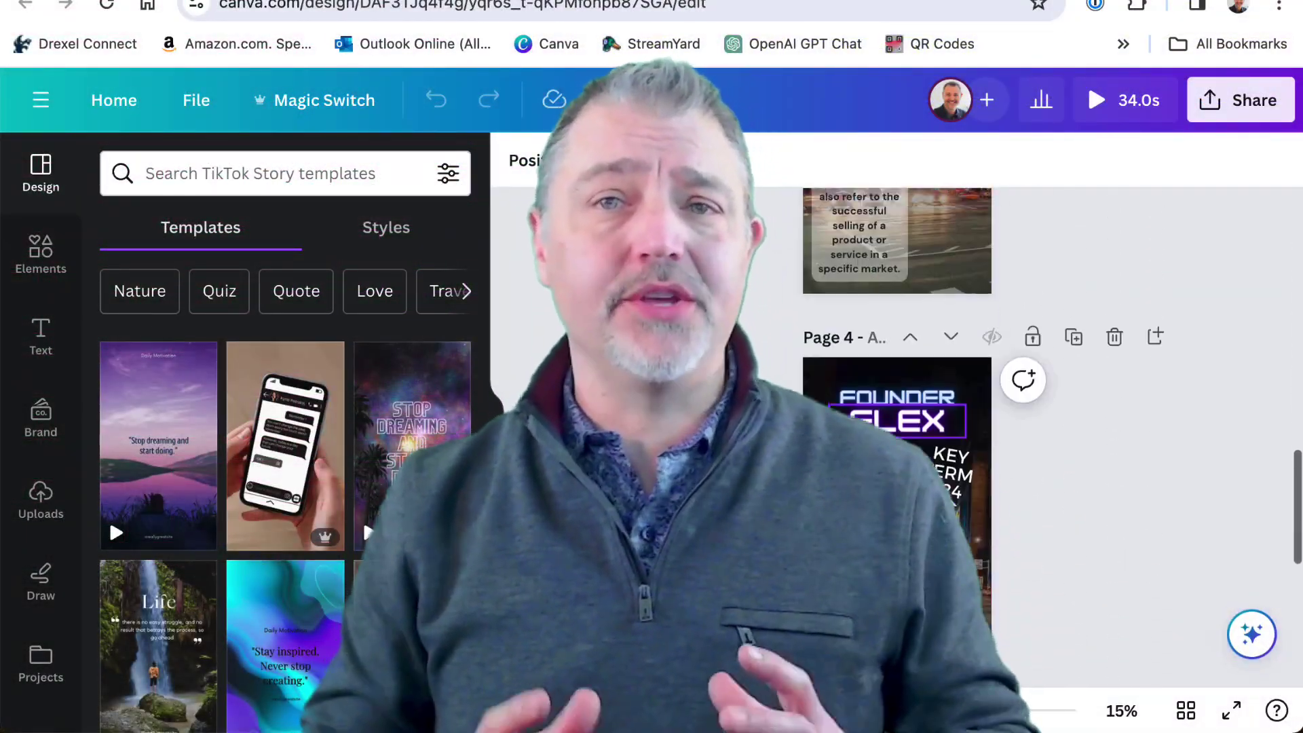
pyautogui.scroll(-1, 896, 407)
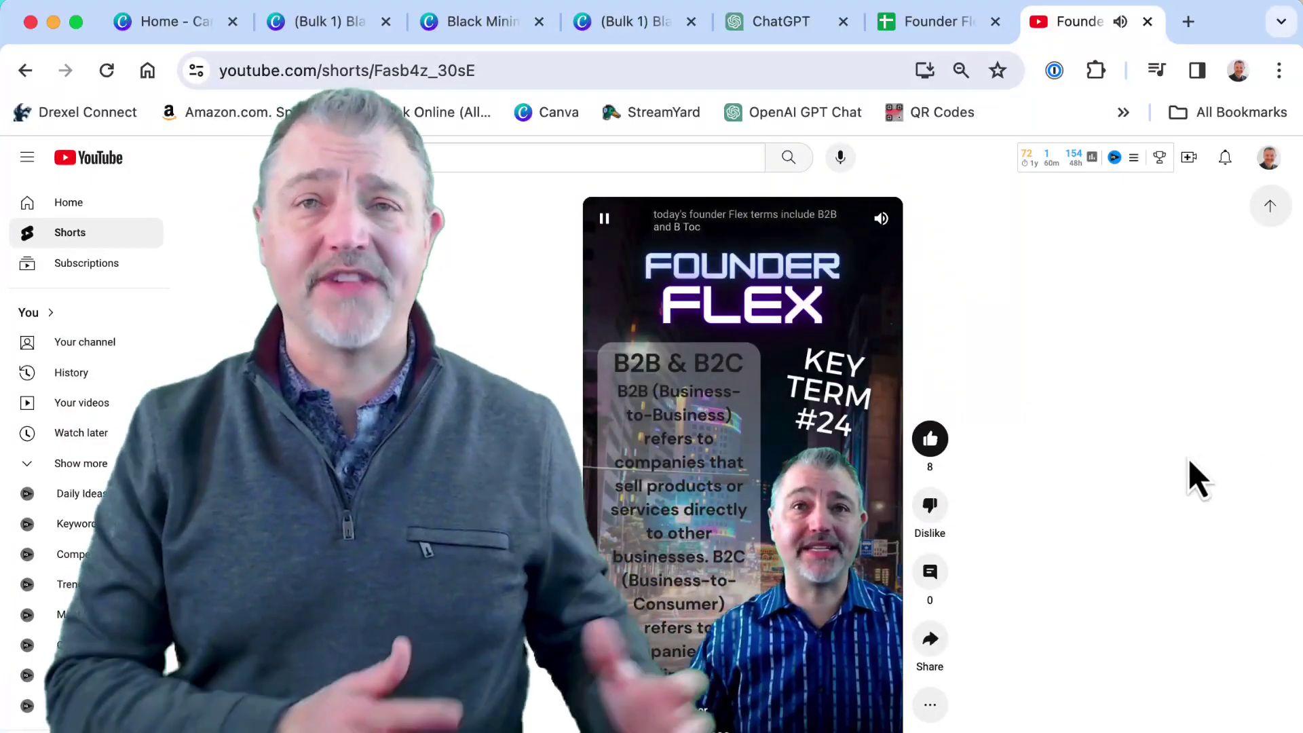
# - Scroll the Founder Flex Shorts feed from Key Term #24 down to the Key Term #22 Due Diligence short
pyautogui.scroll(-3, 1189, 461)
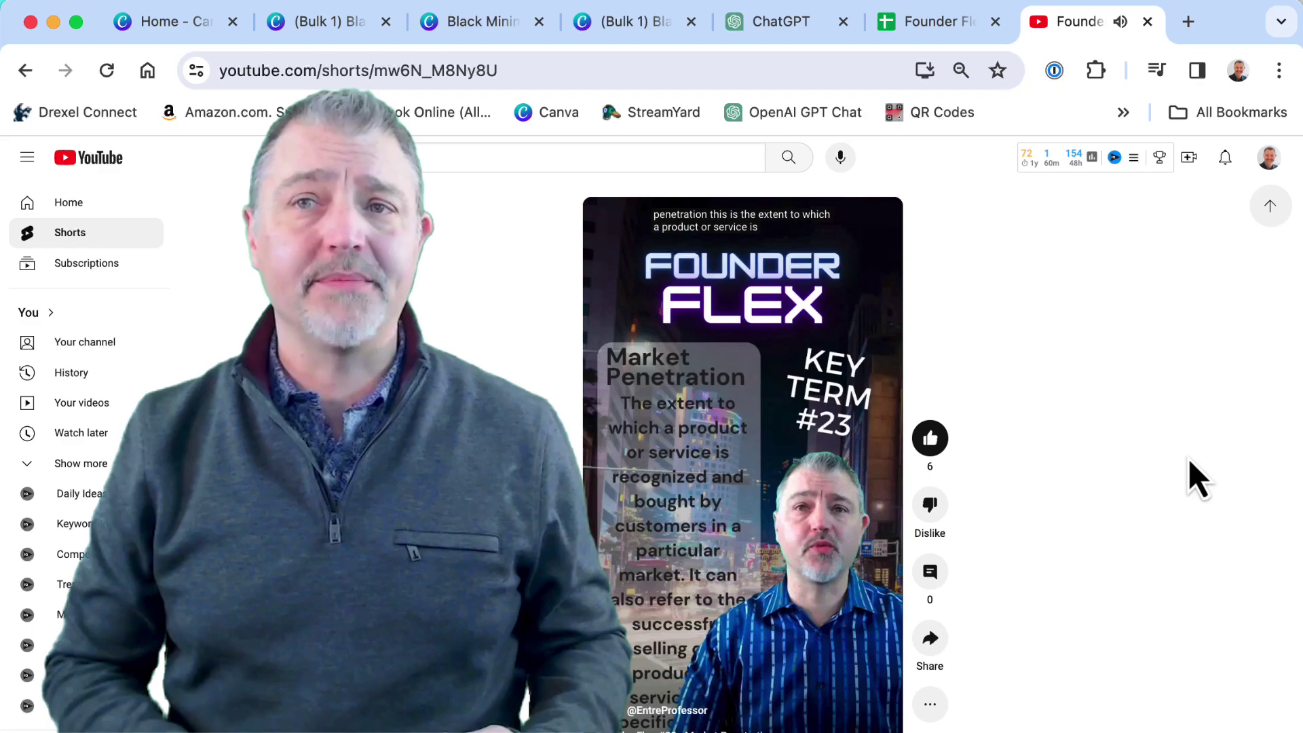
pyautogui.scroll(-3, 1189, 461)
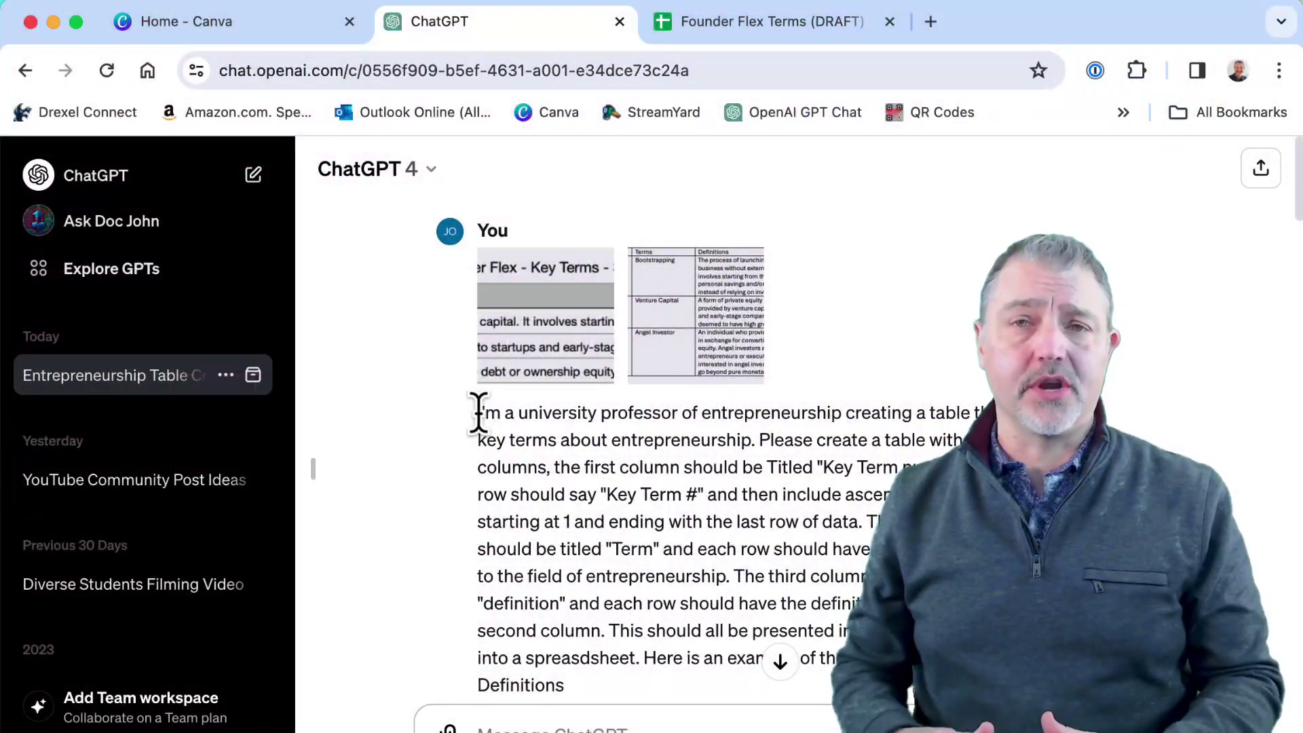
pyautogui.moveTo(479, 413); pyautogui.dragTo(657, 671)
pyautogui.scroll(-3, 657, 655)
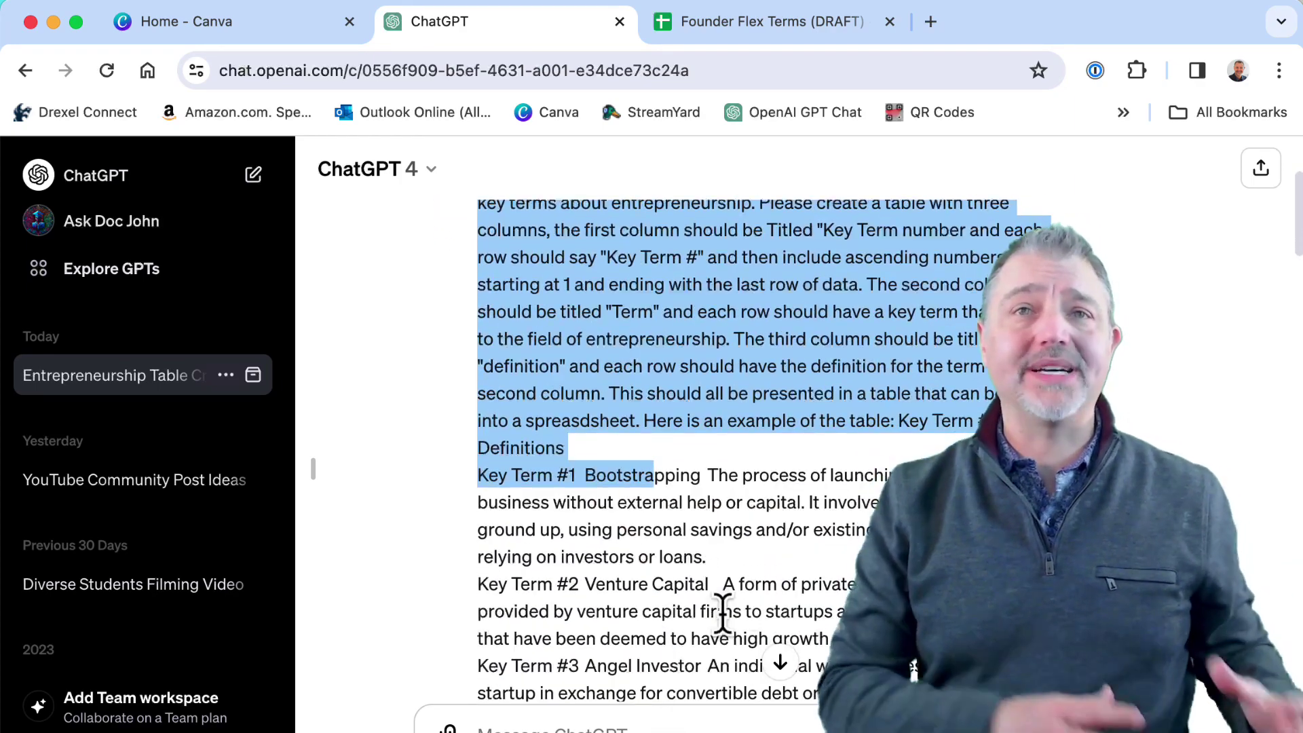
pyautogui.scroll(-2, 806, 609)
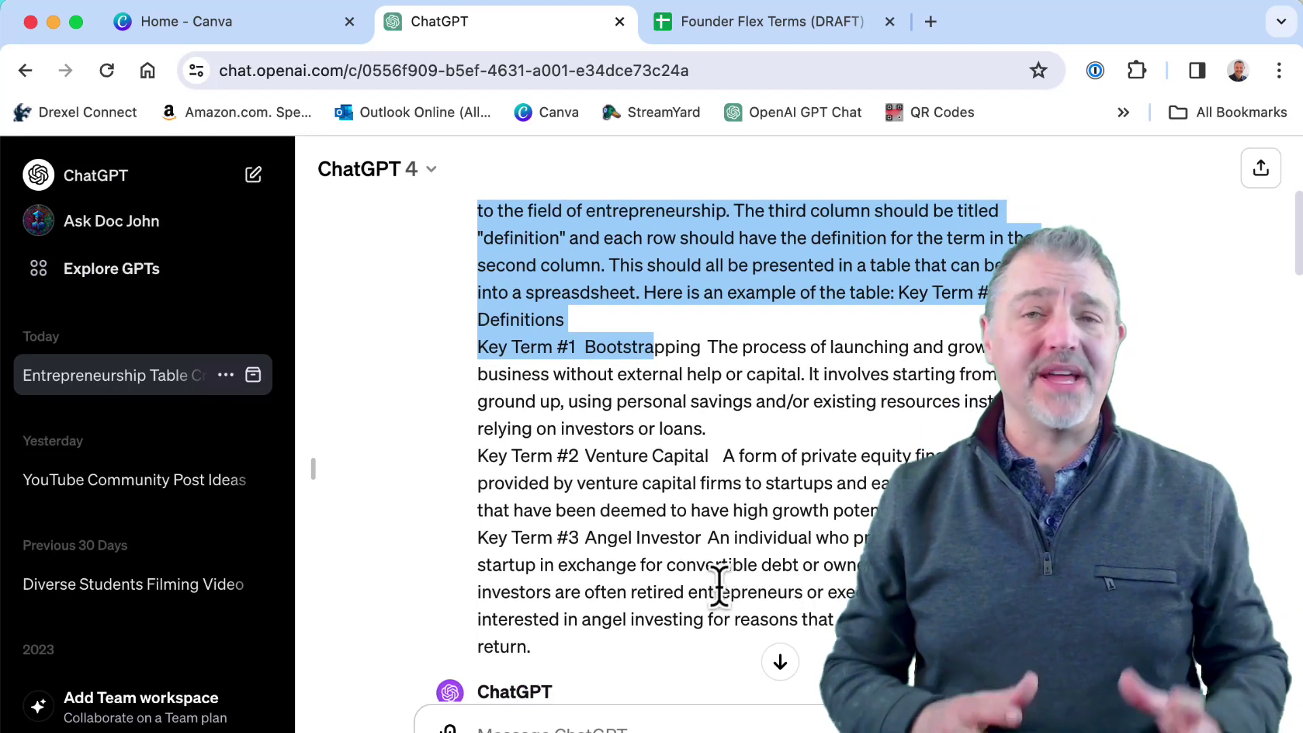
pyautogui.click(653, 609)
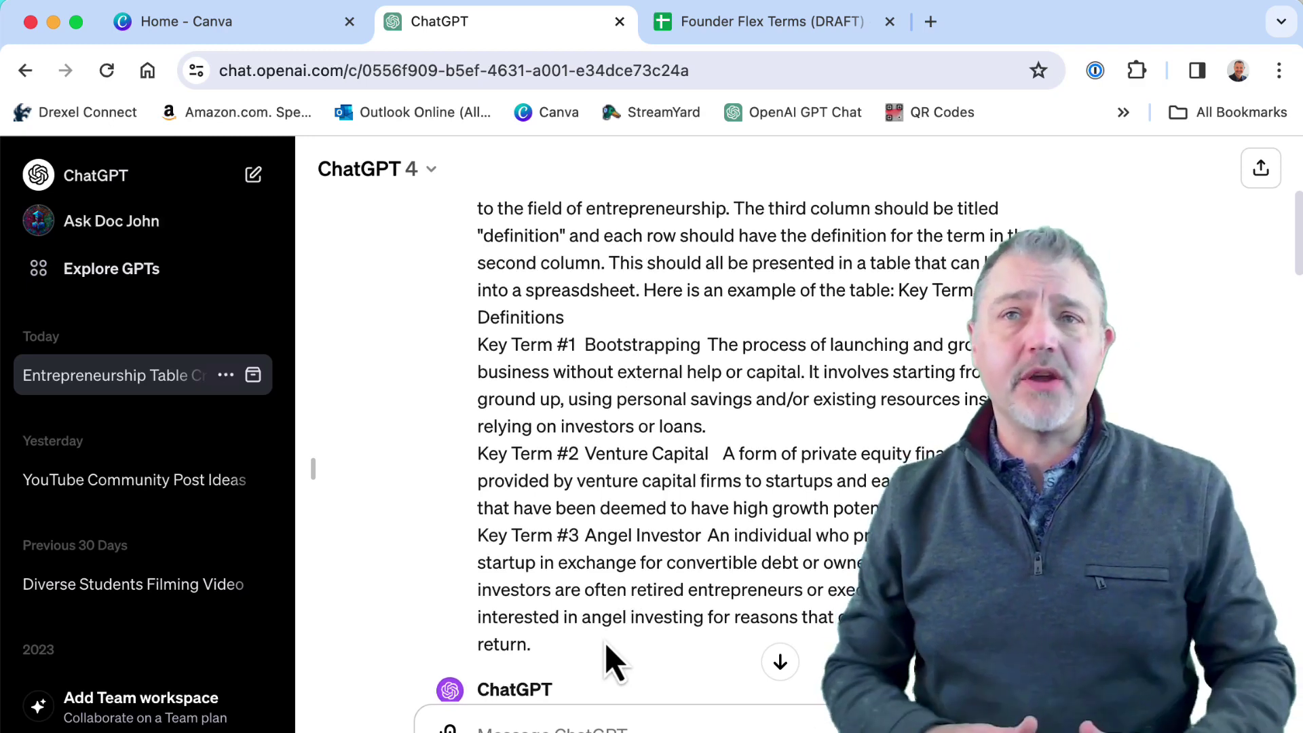
pyautogui.scroll(-5, 606, 646)
pyautogui.scroll(-3, 604, 642)
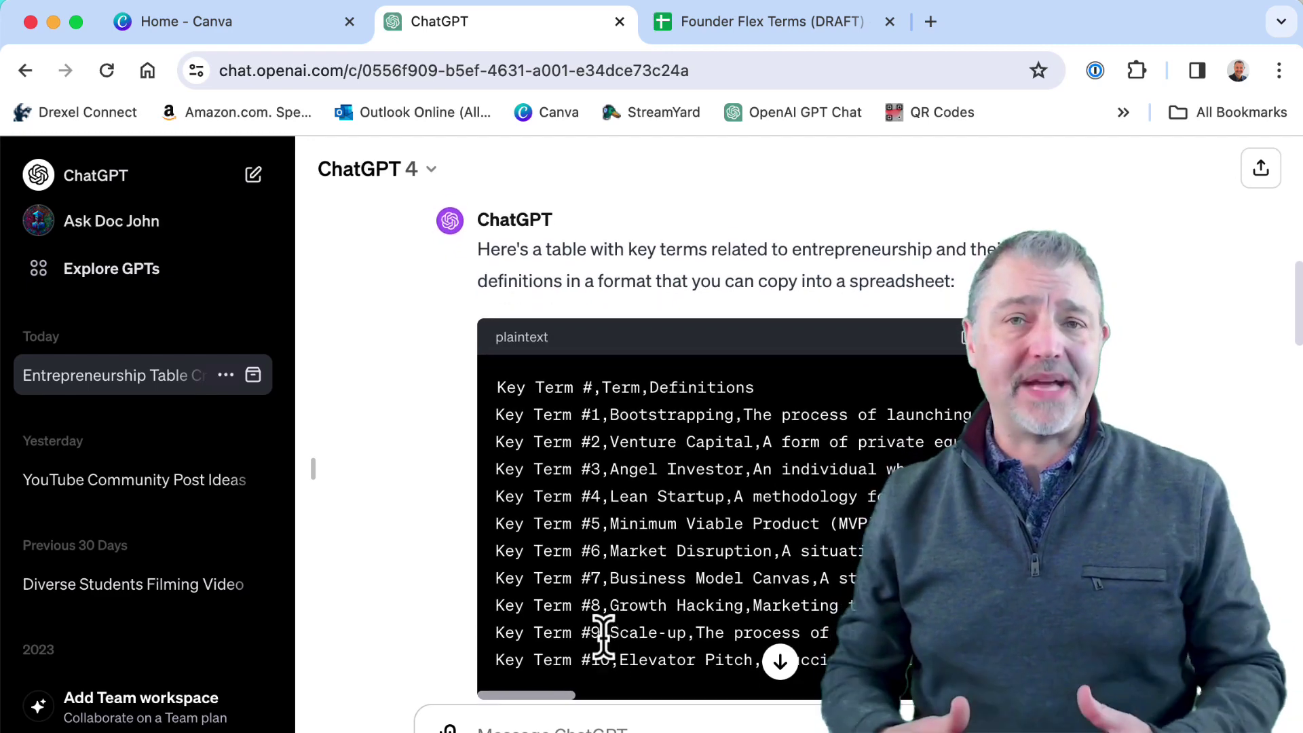
pyautogui.scroll(-4, 605, 642)
pyautogui.scroll(-4, 603, 638)
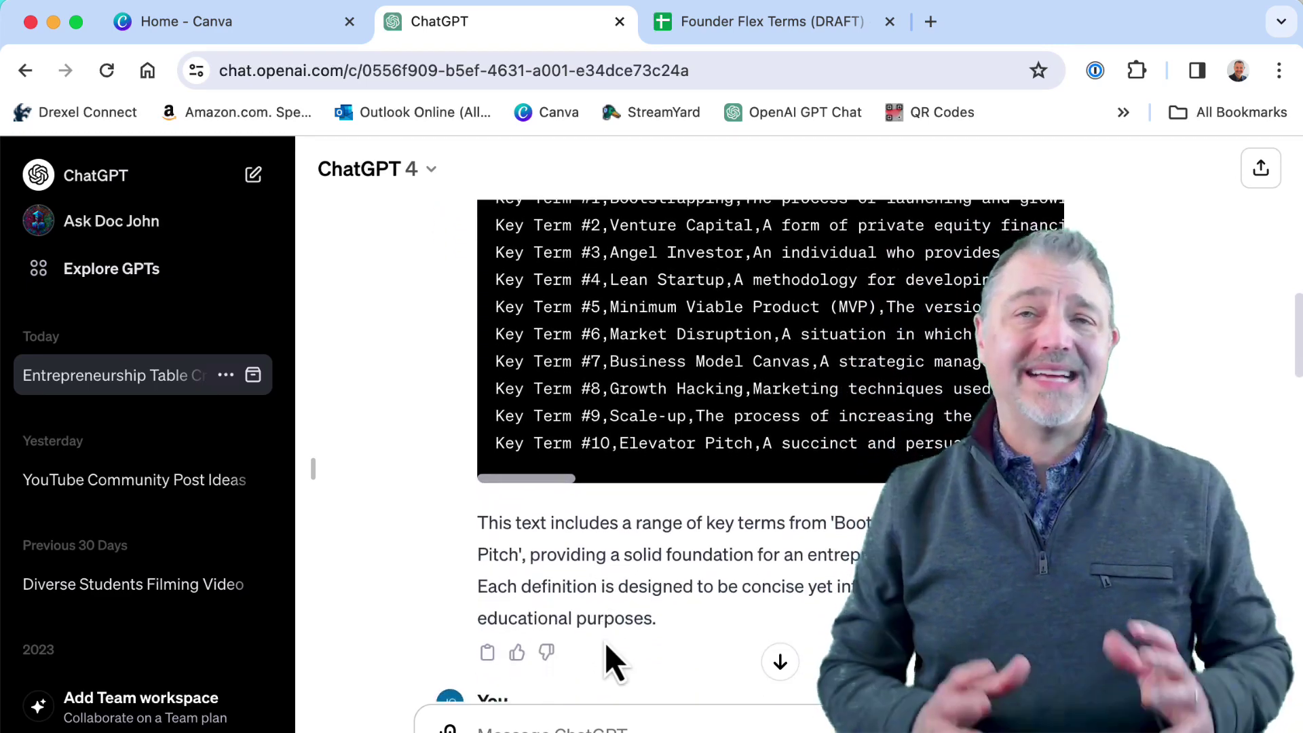
pyautogui.scroll(-5, 606, 645)
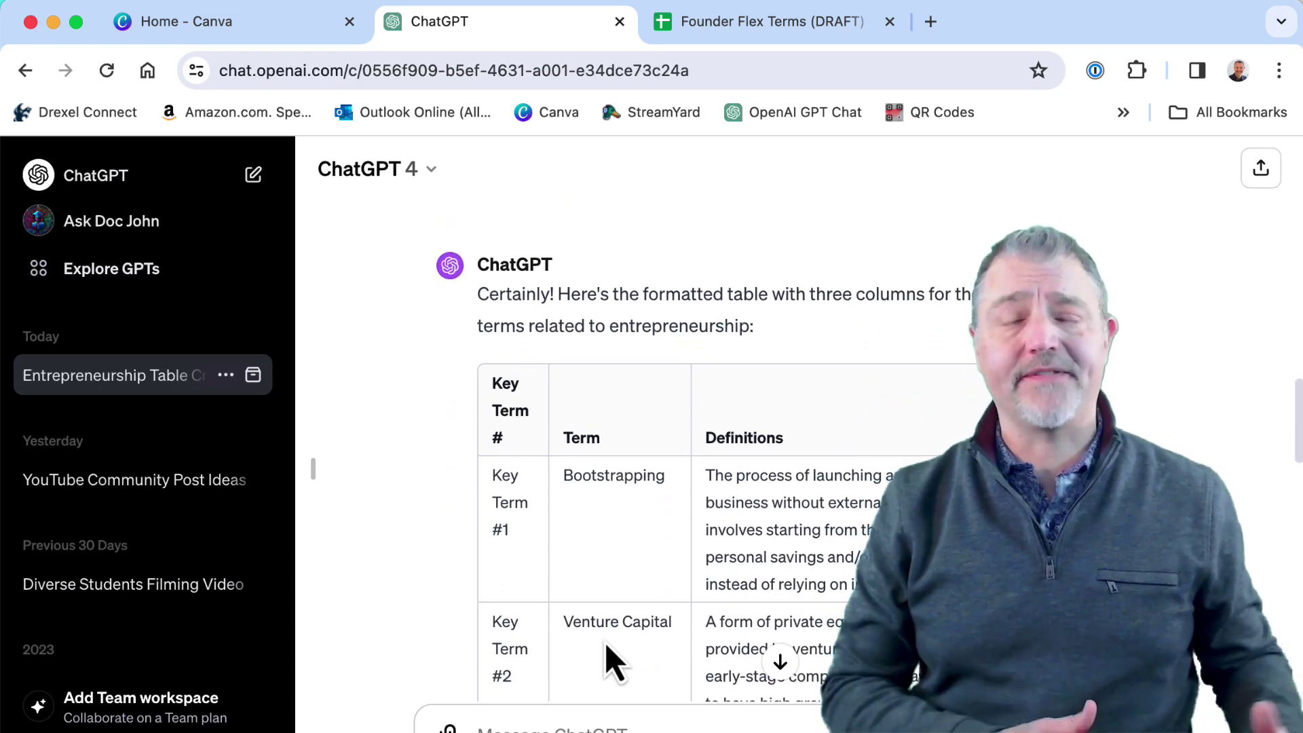
pyautogui.scroll(-3, 606, 646)
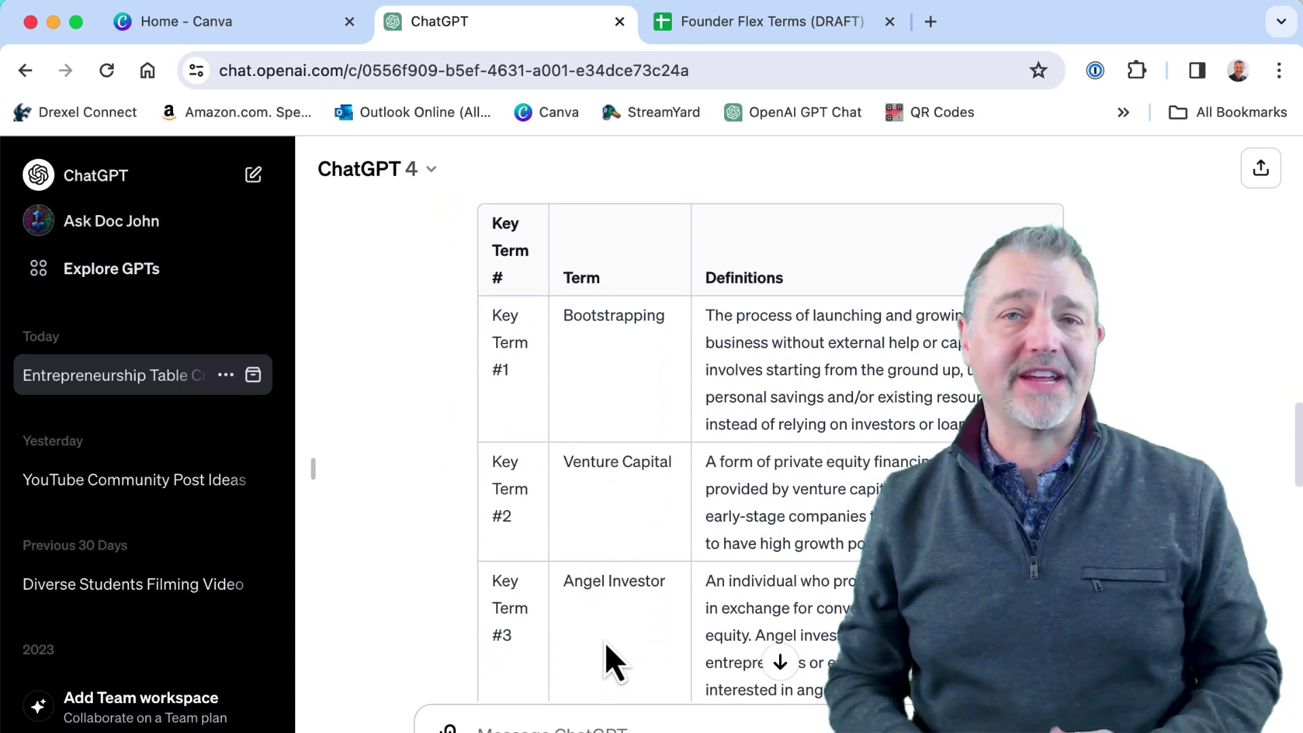
pyautogui.scroll(-3, 606, 646)
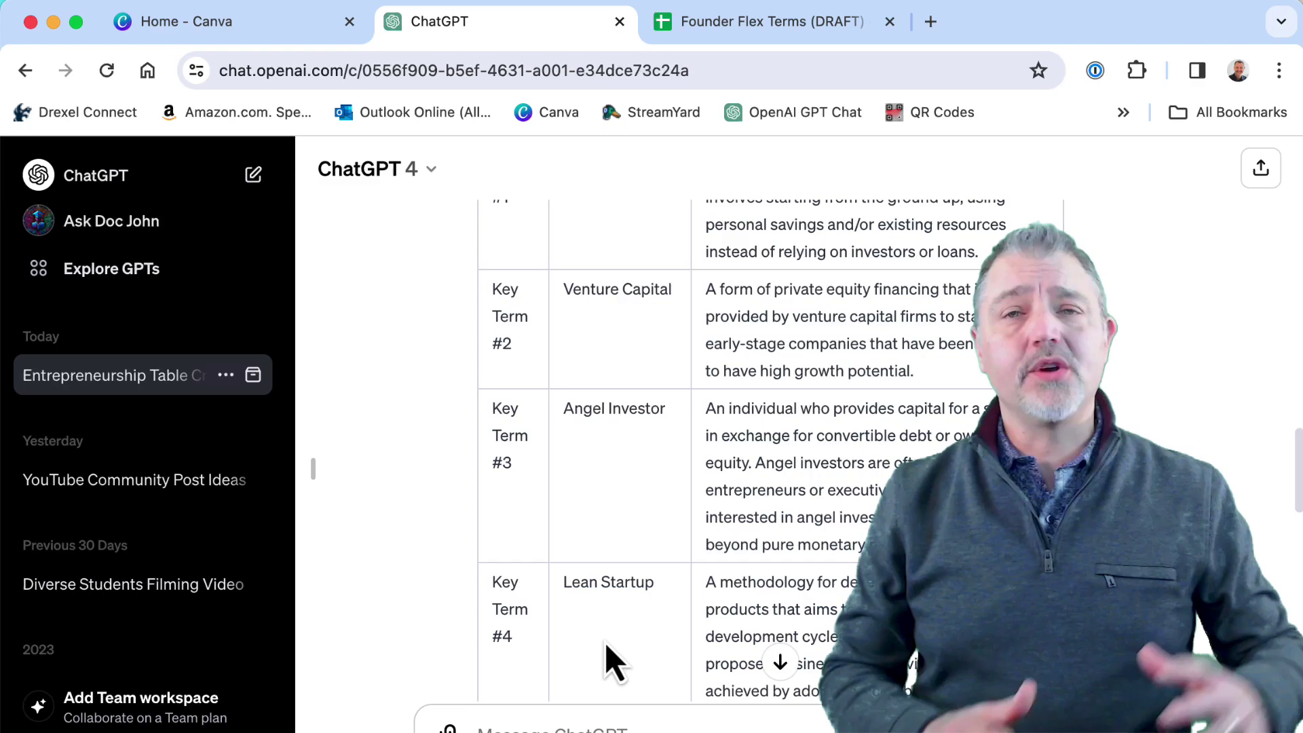
pyautogui.scroll(-4, 606, 646)
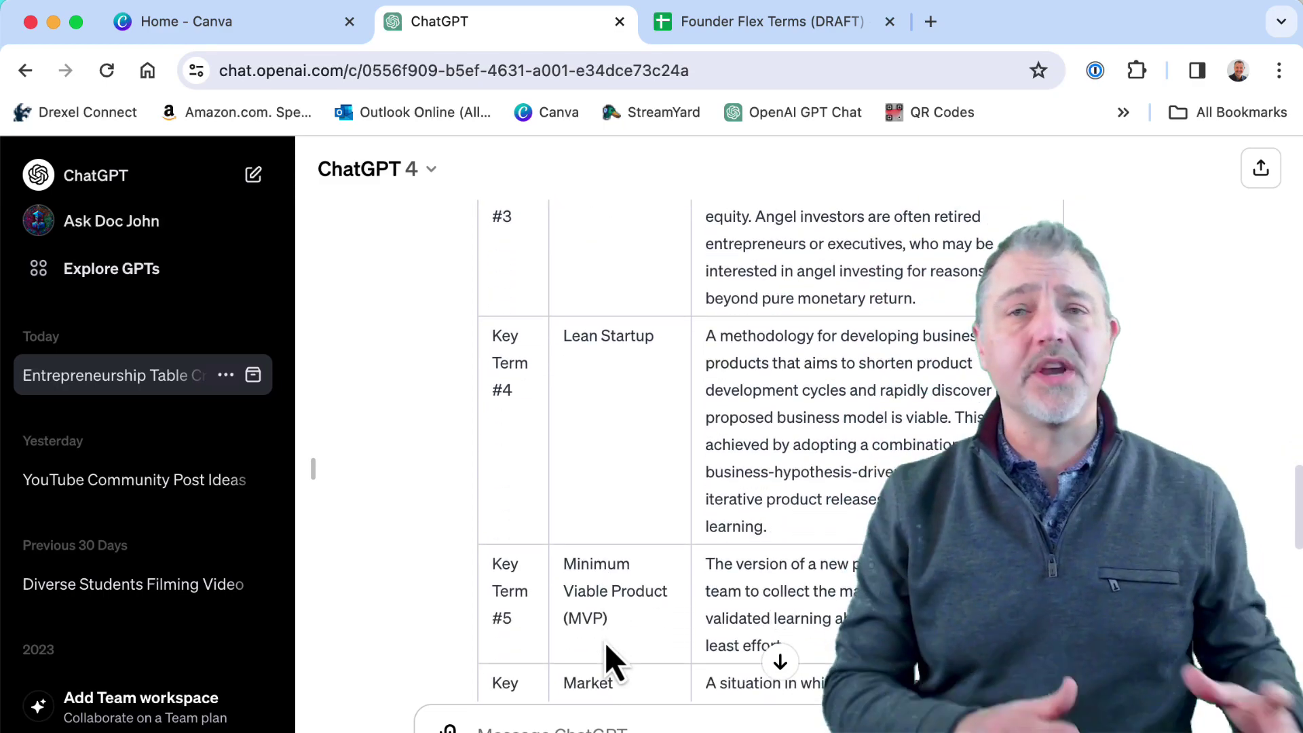
pyautogui.scroll(-4, 606, 646)
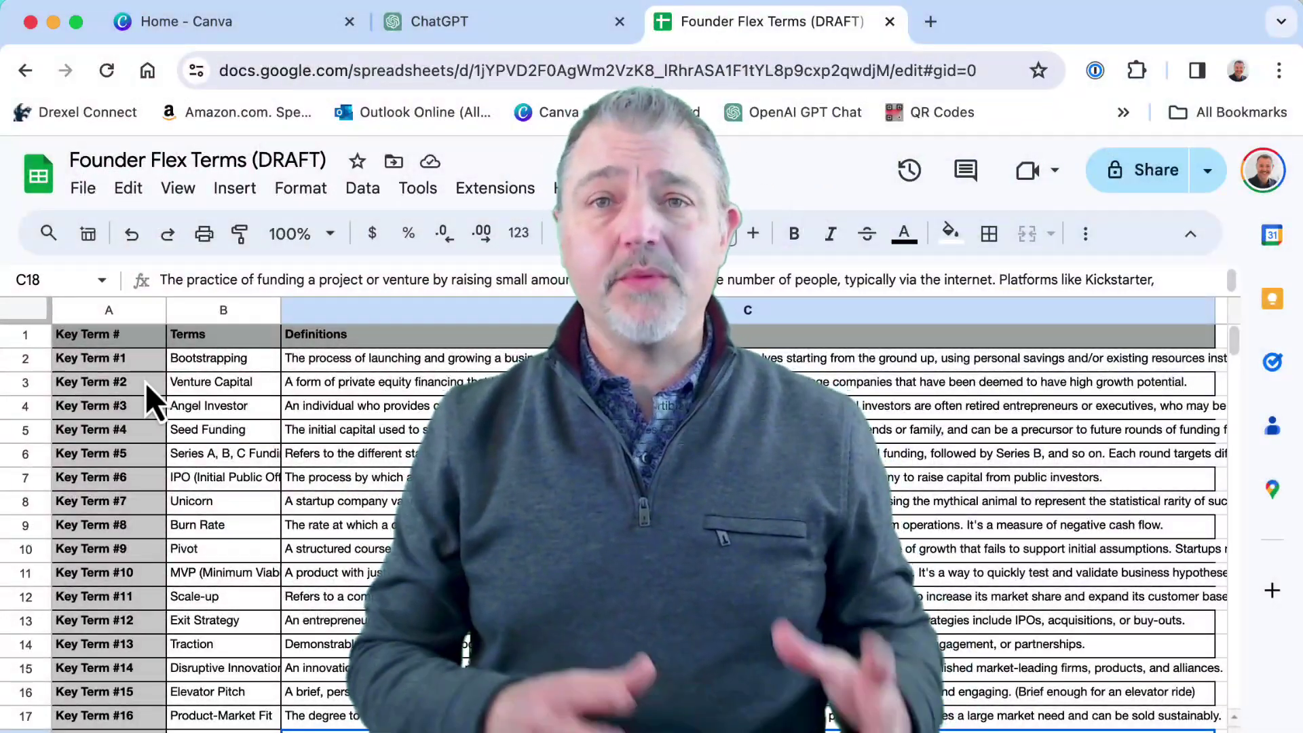
pyautogui.click(121, 366)
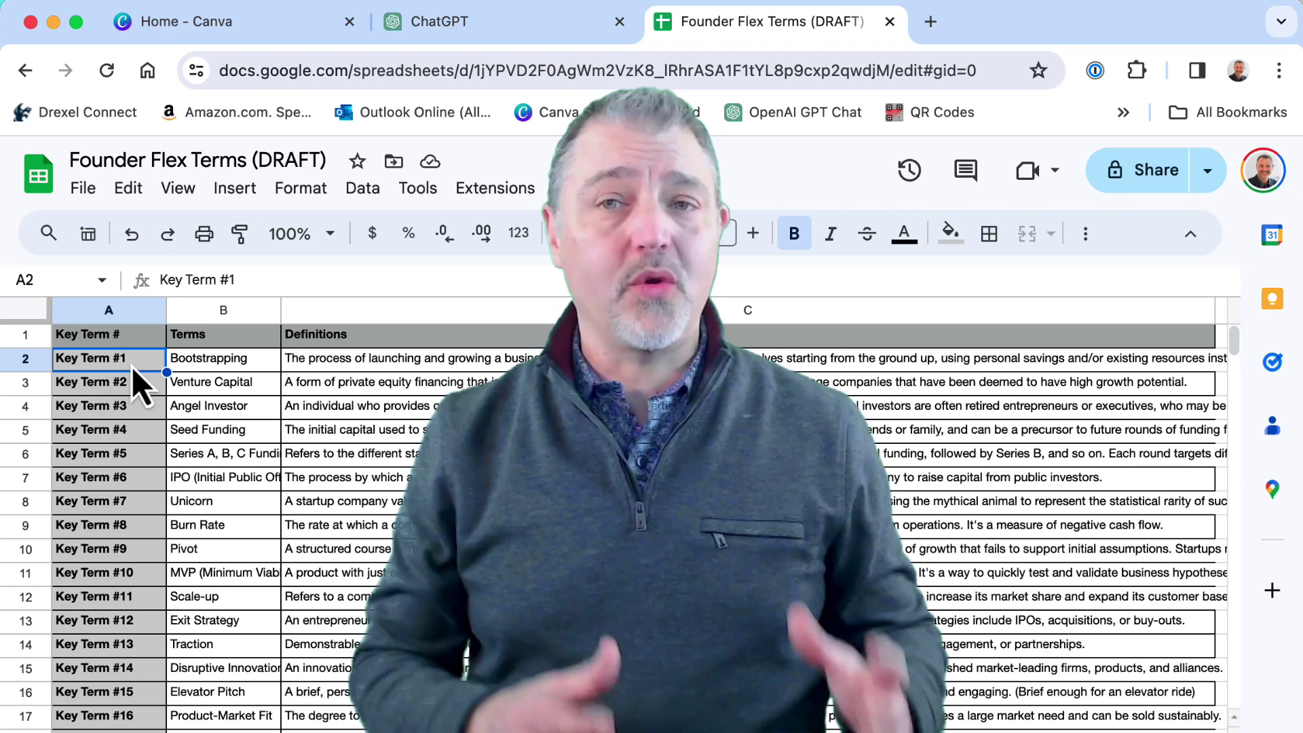
pyautogui.moveTo(131, 367); pyautogui.dragTo(611, 715)
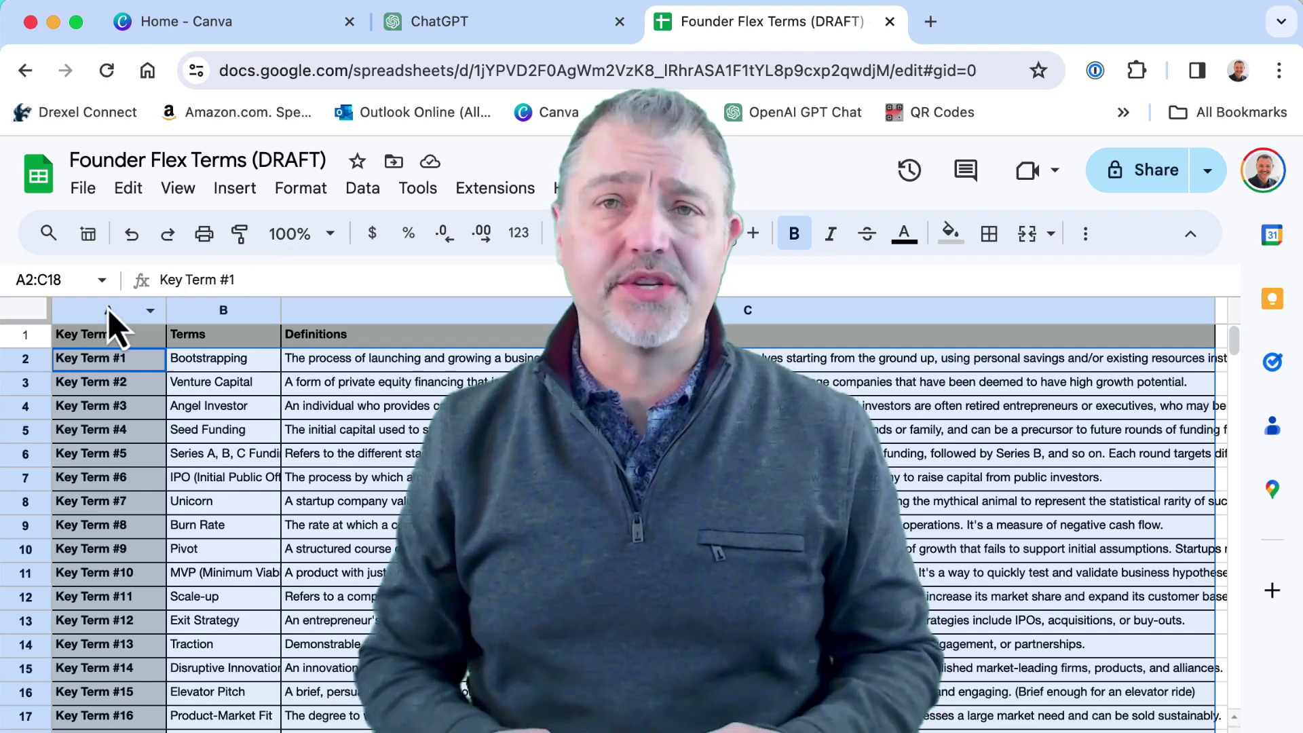
pyautogui.click(108, 308)
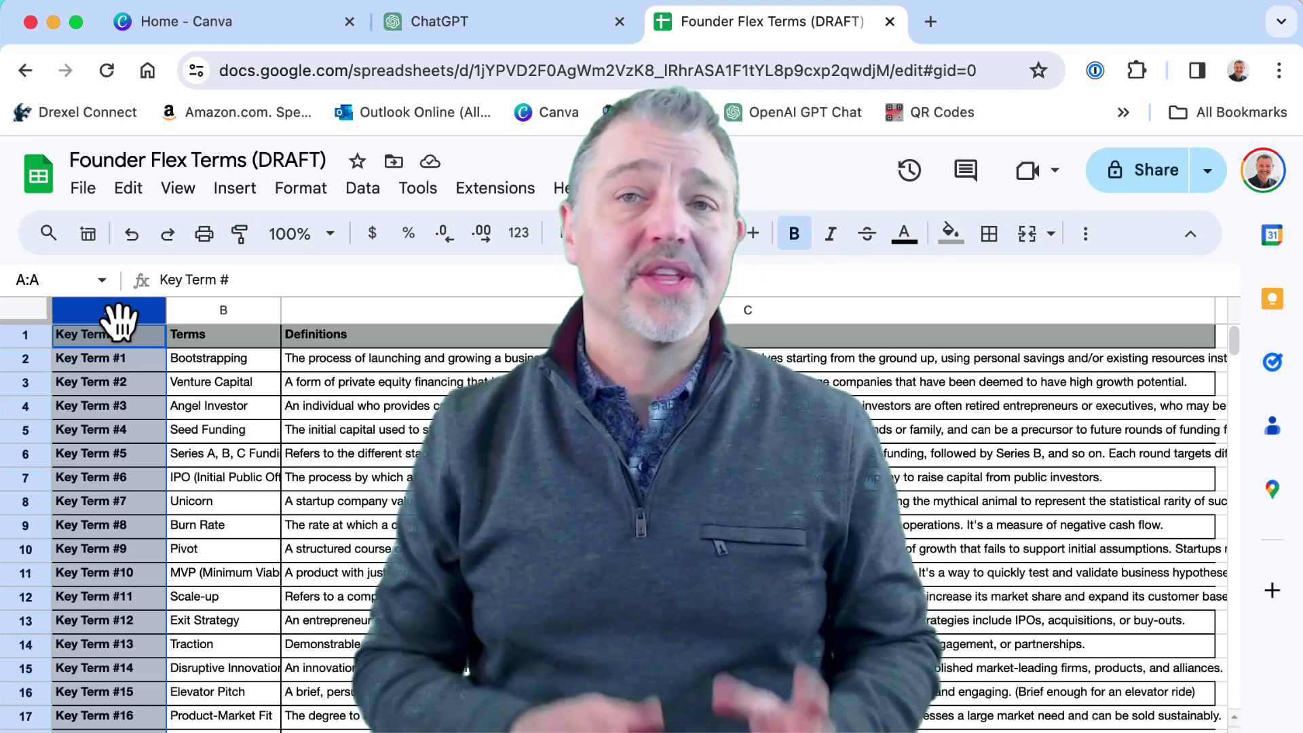
pyautogui.click(210, 311)
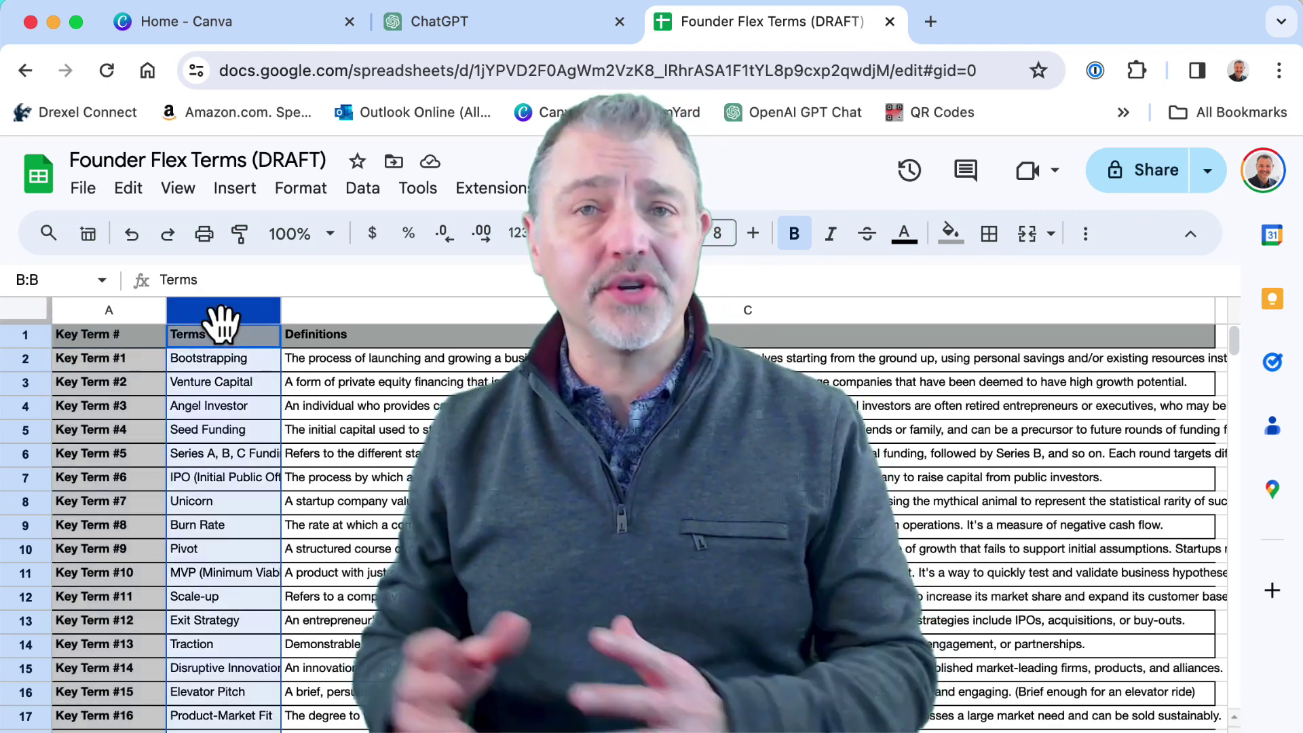
pyautogui.click(322, 312)
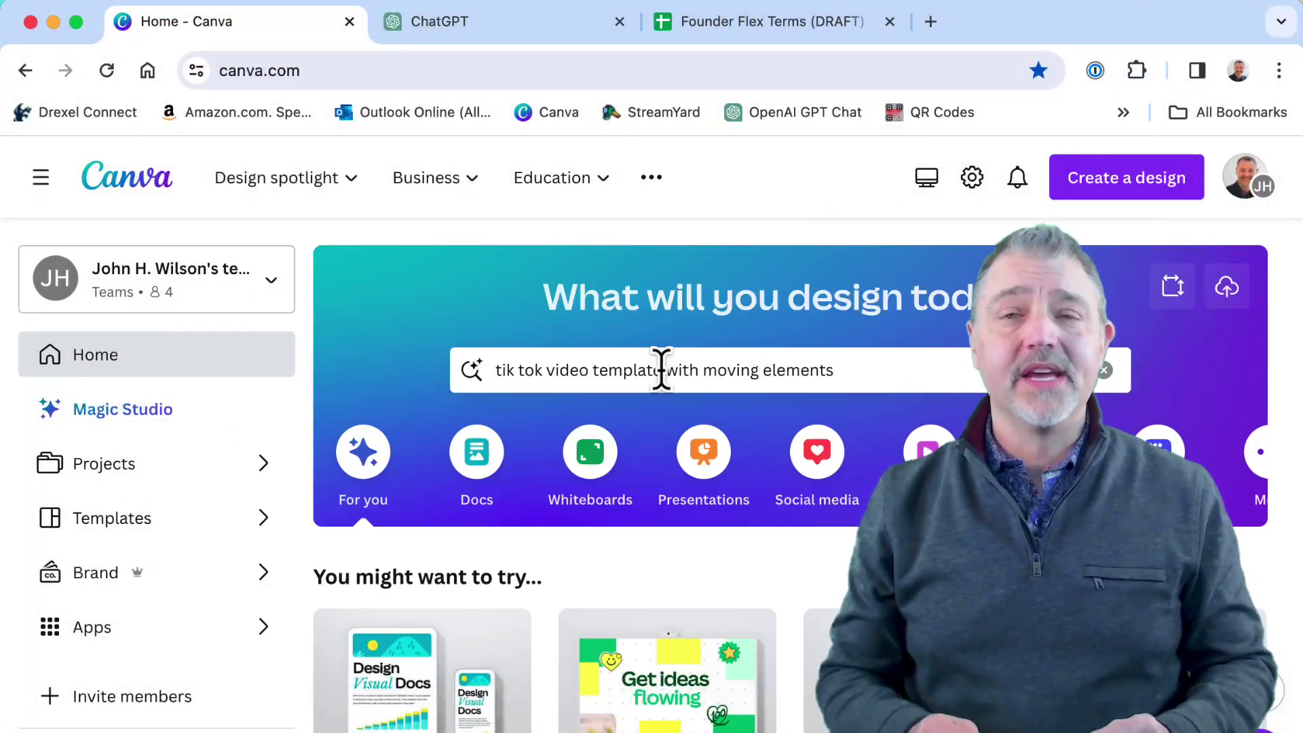
# - Search templates and open Black Minimalist Life at Big City TikTok Video as an editable copy
pyautogui.click(663, 369)
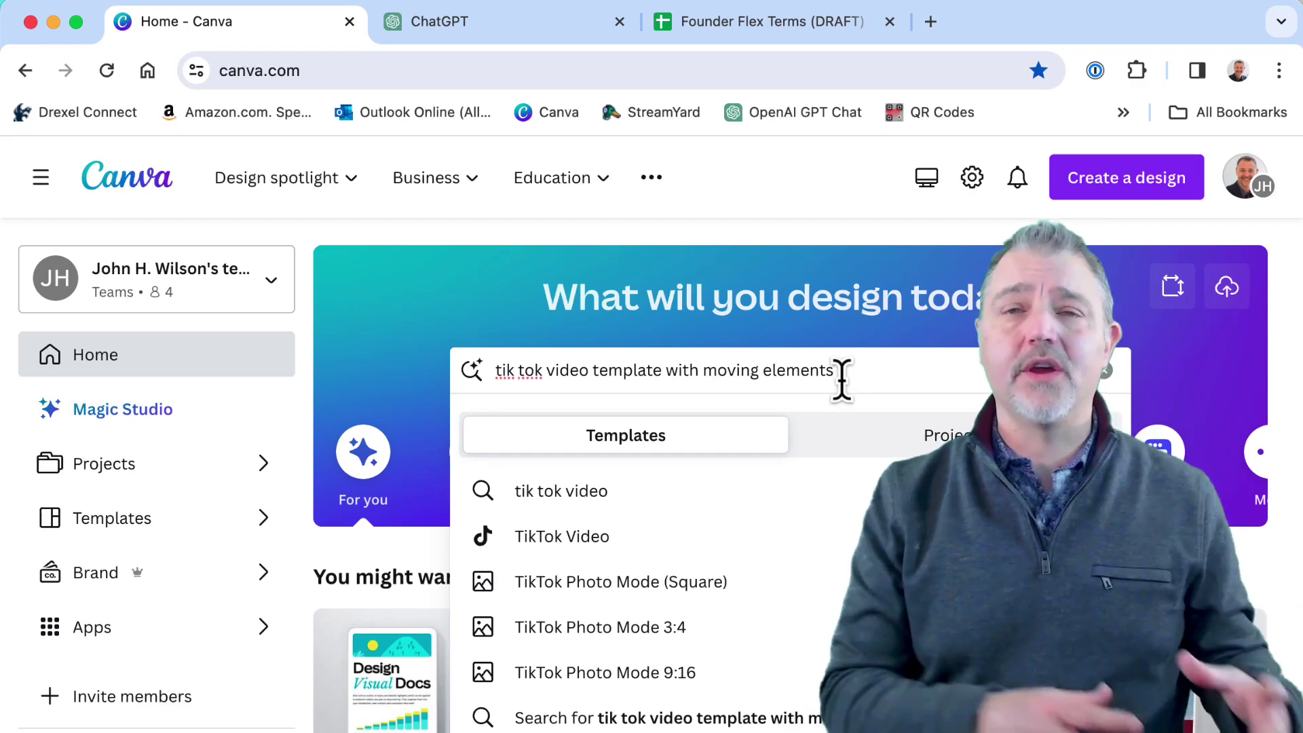
pyautogui.moveTo(841, 373); pyautogui.dragTo(494, 369)
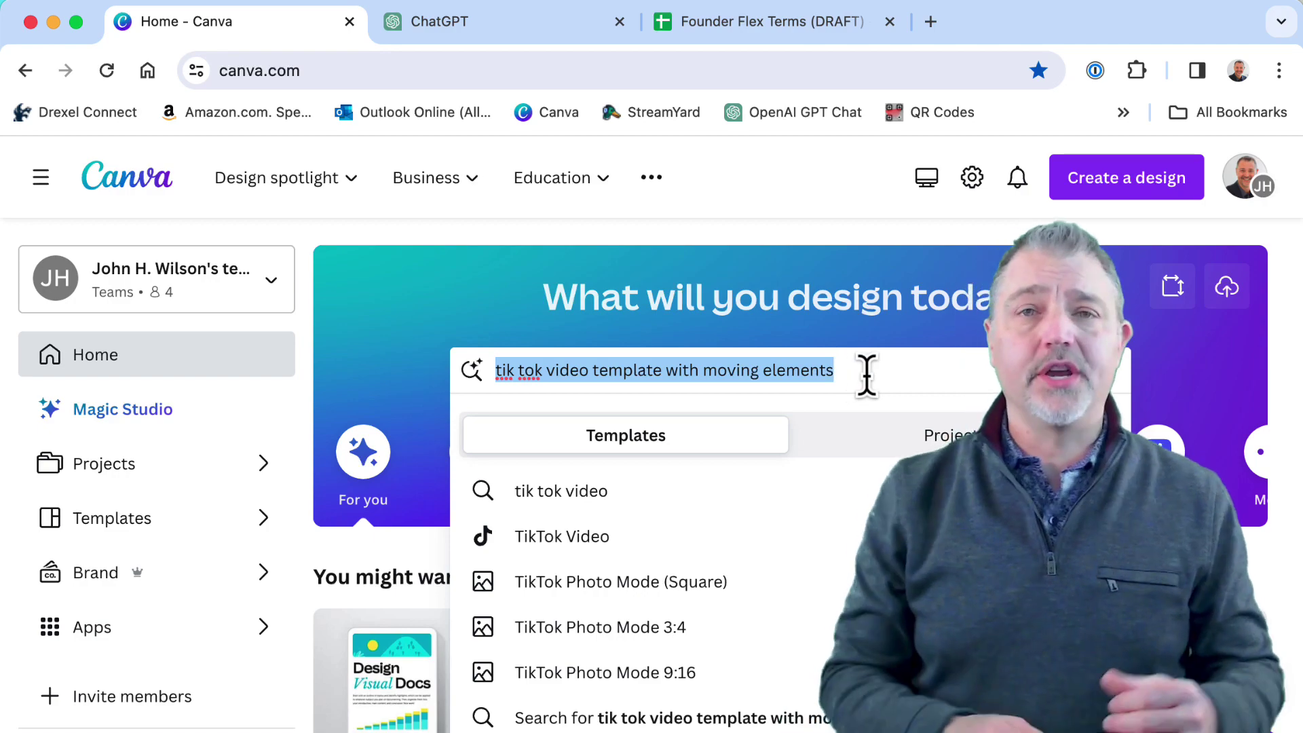
pyautogui.press('Return')
pyautogui.scroll(-8, 878, 397)
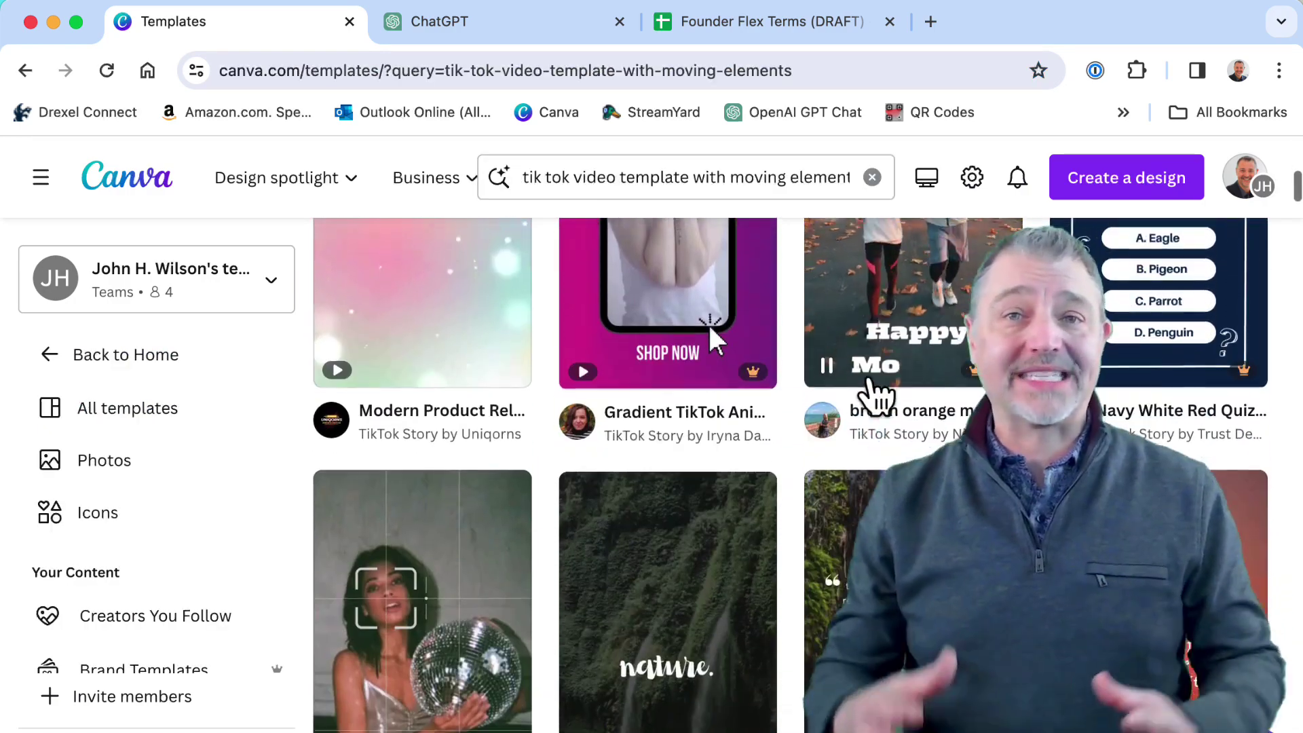
pyautogui.scroll(-10, 877, 395)
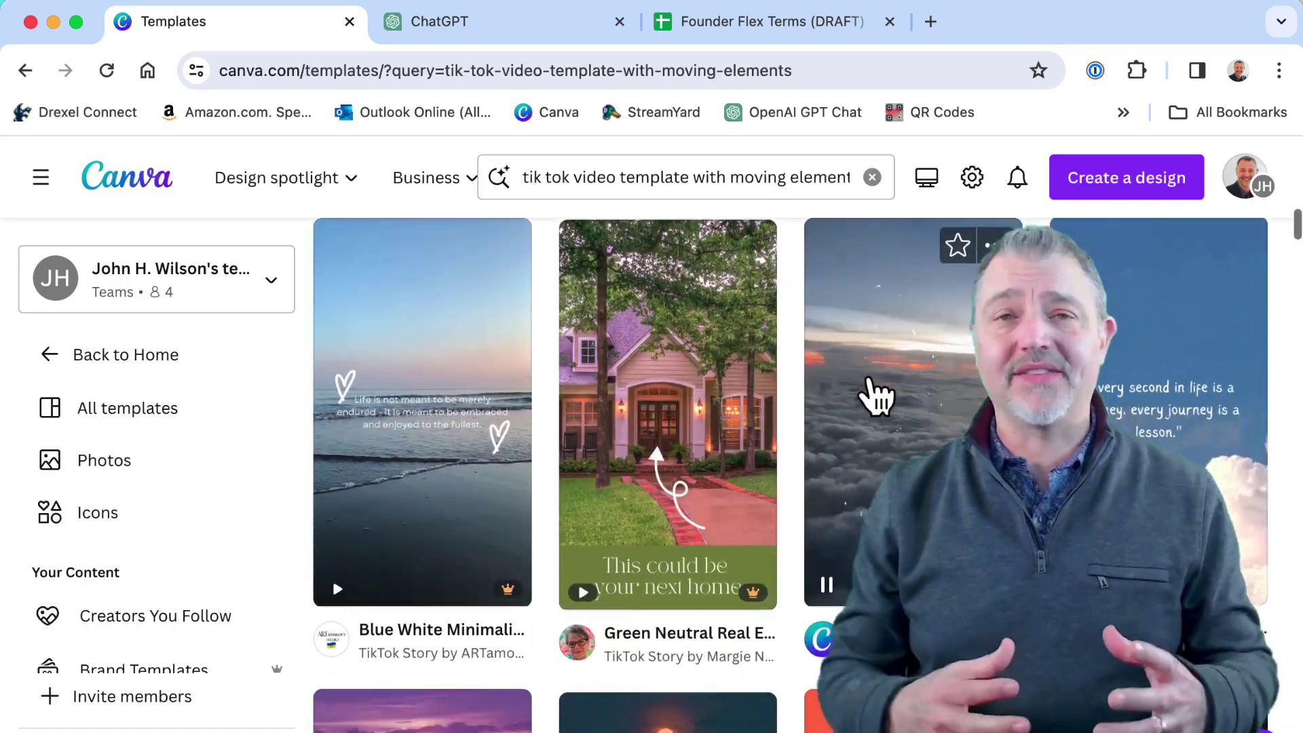
pyautogui.scroll(-8, 875, 397)
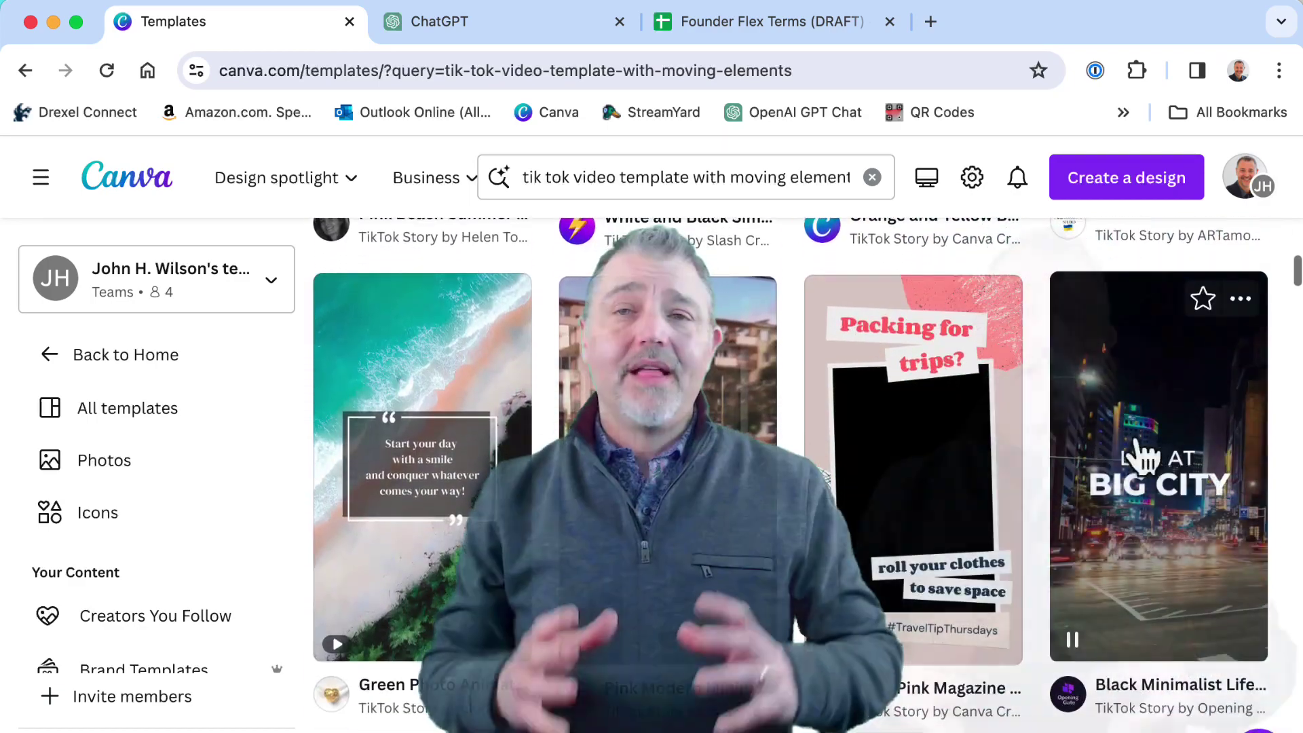
pyautogui.click(1140, 451)
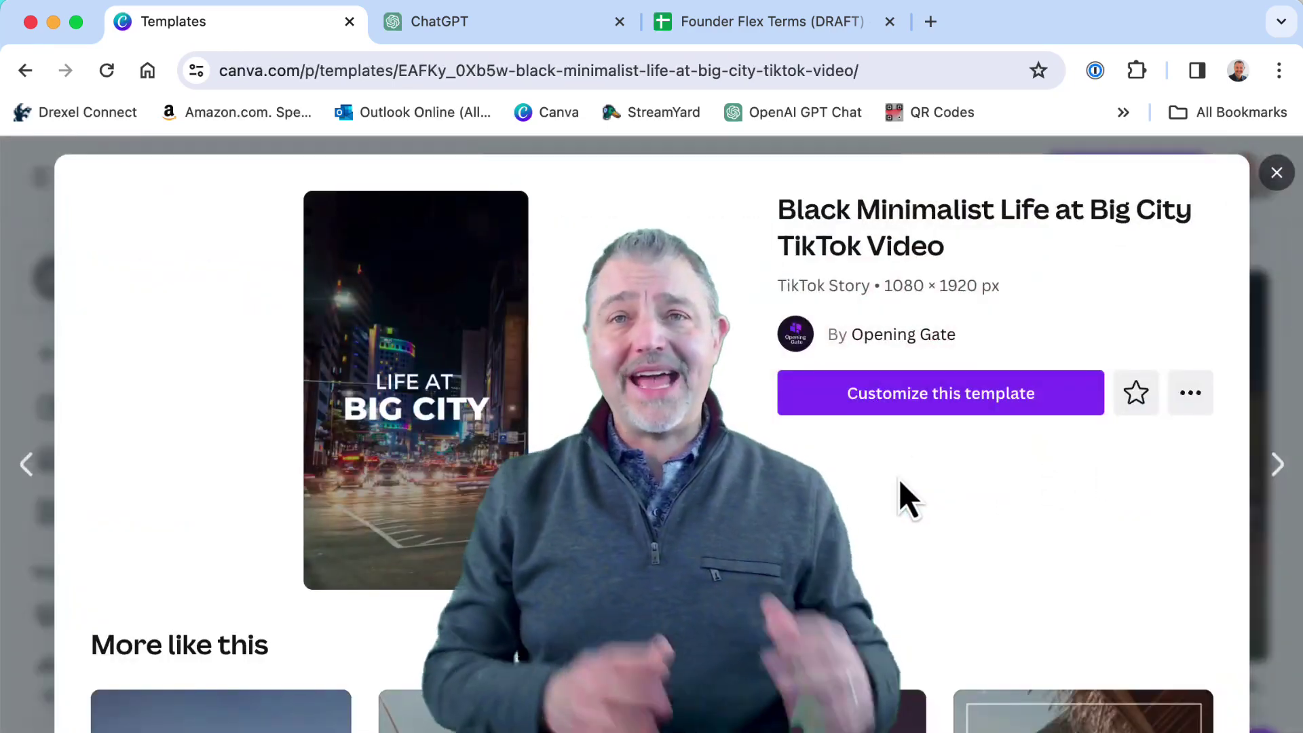
pyautogui.click(908, 400)
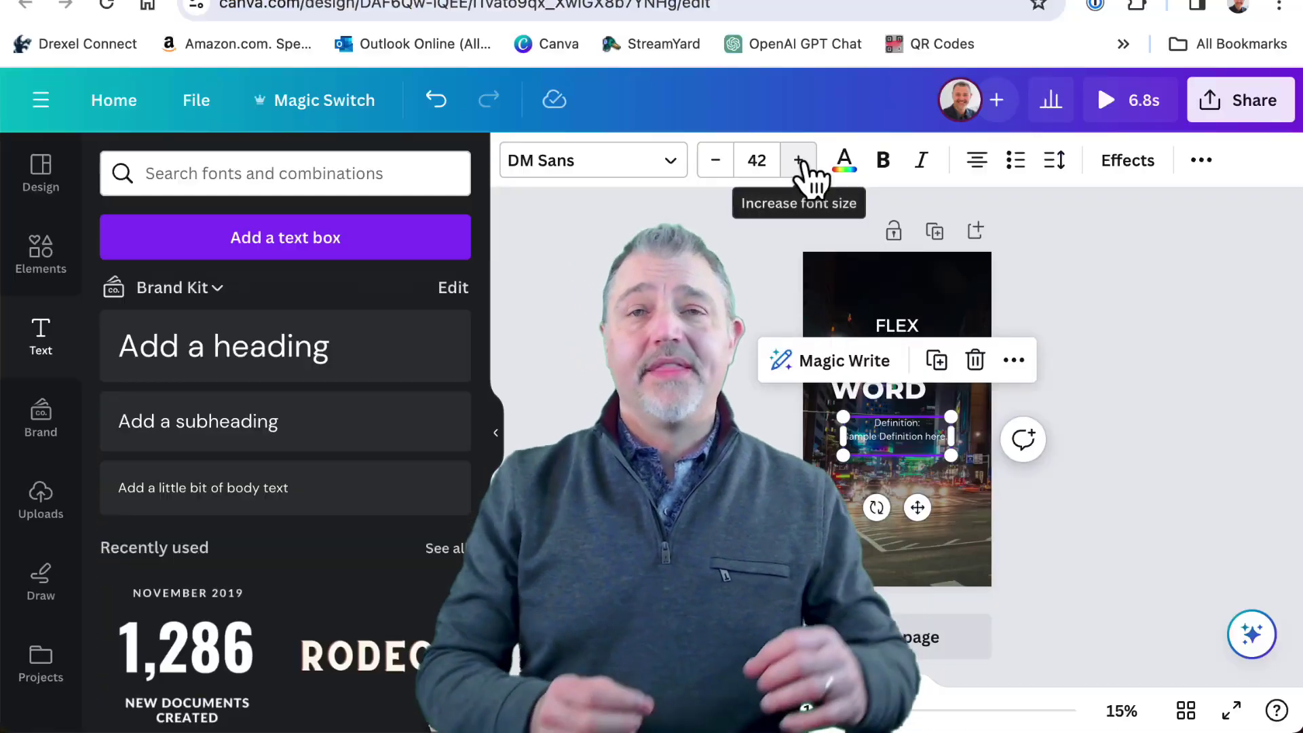
# - Raise the definition text to font size 68 and narrow its box so the text wraps
pyautogui.click(798, 228)
pyautogui.click(799, 161)
pyautogui.click(799, 161)
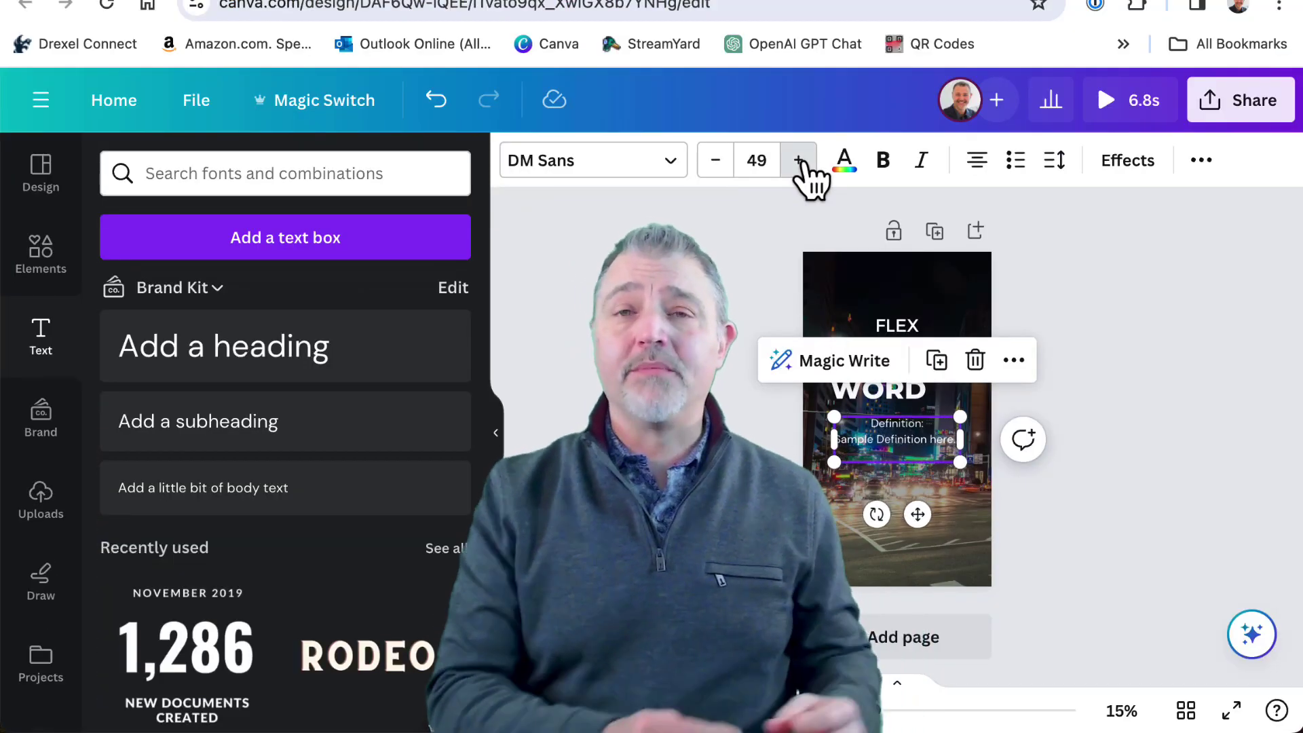
pyautogui.click(799, 161)
pyautogui.click(799, 161)
pyautogui.click(799, 161)
pyautogui.click(799, 161)
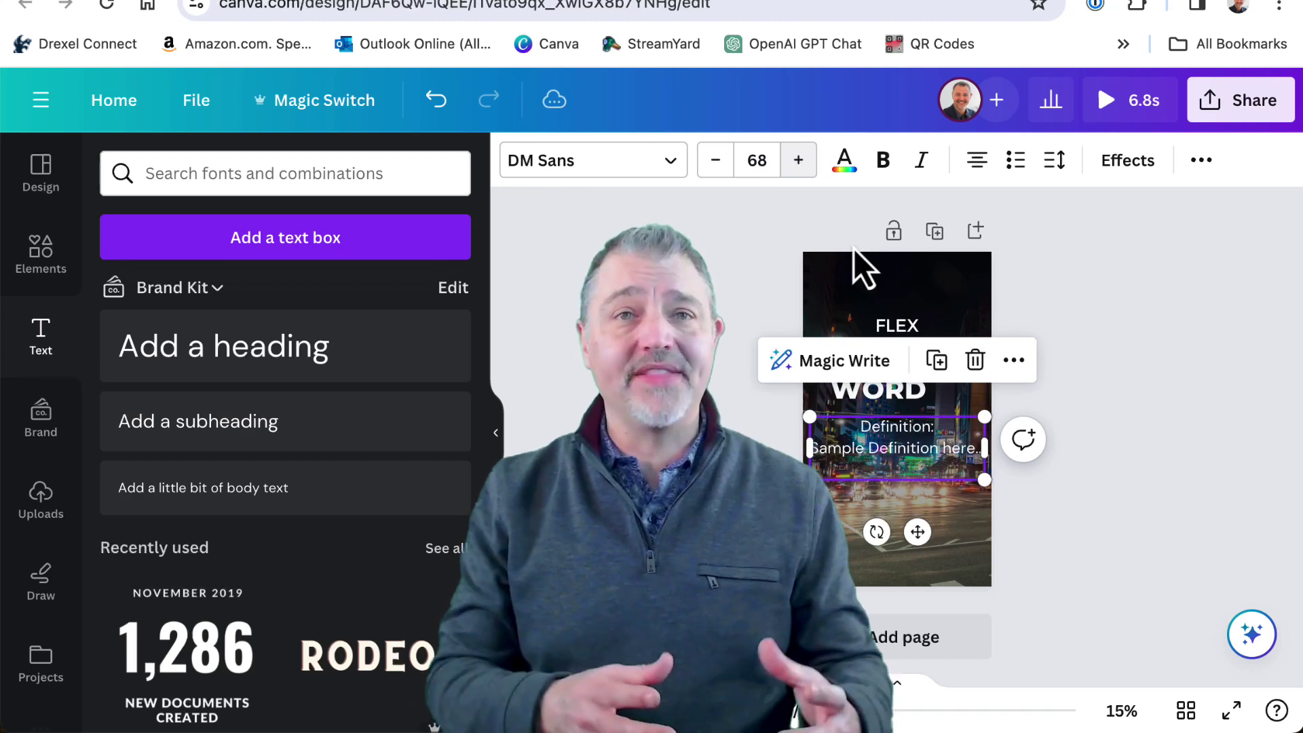
pyautogui.moveTo(984, 447); pyautogui.dragTo(897, 468)
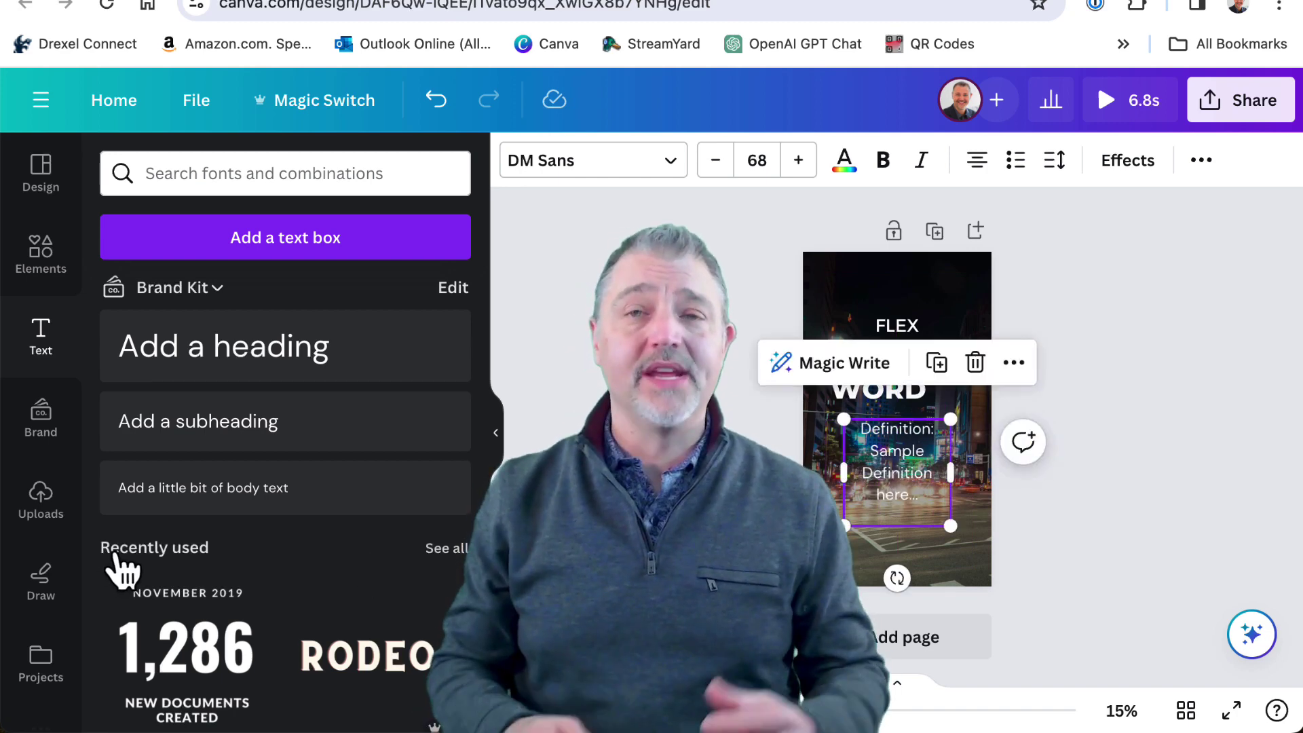
pyautogui.press('Escape')
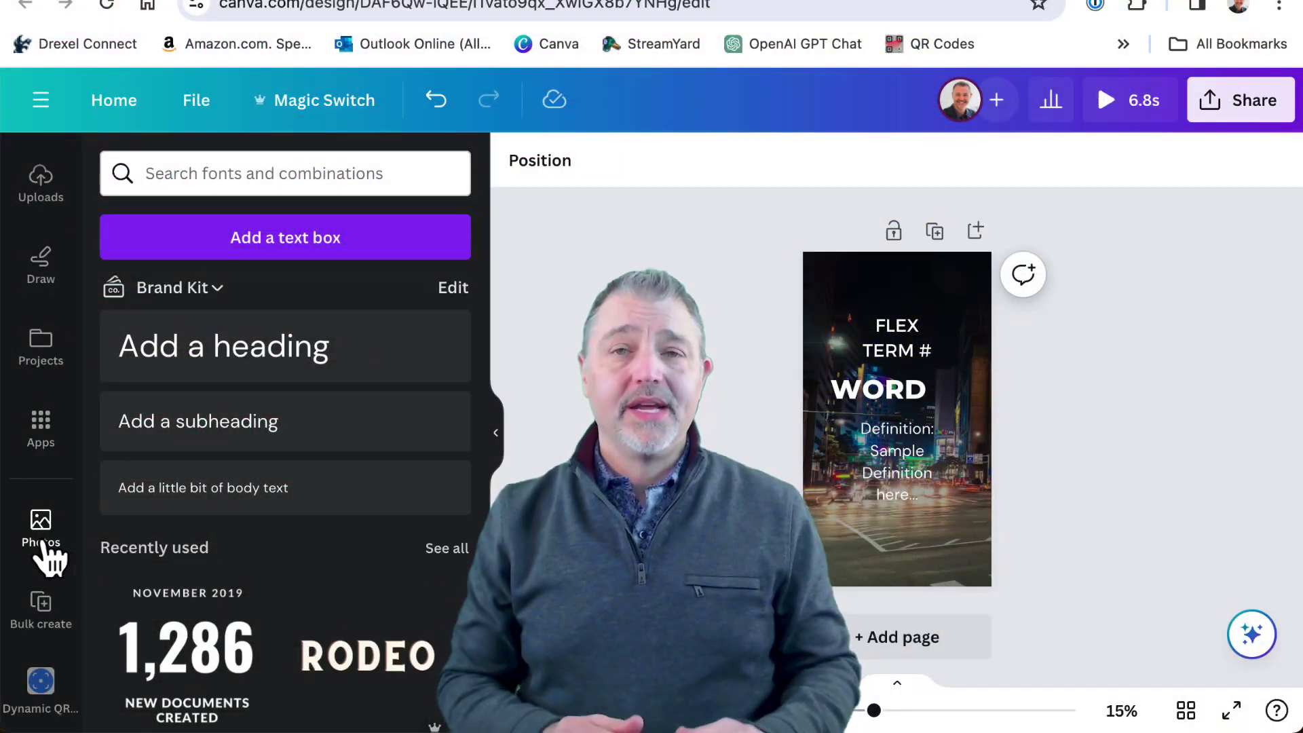
# - Upload the terms CSV from the Desktop into Bulk create
pyautogui.click(41, 604)
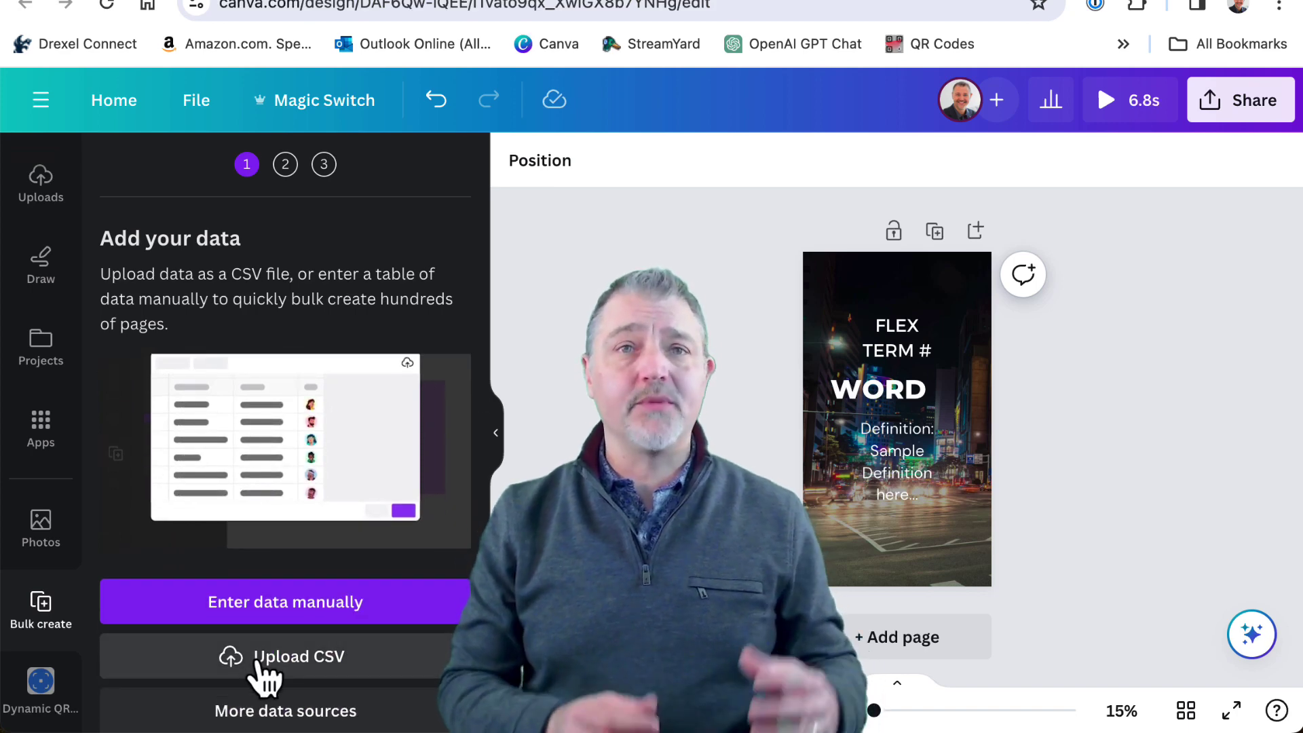
pyautogui.click(369, 666)
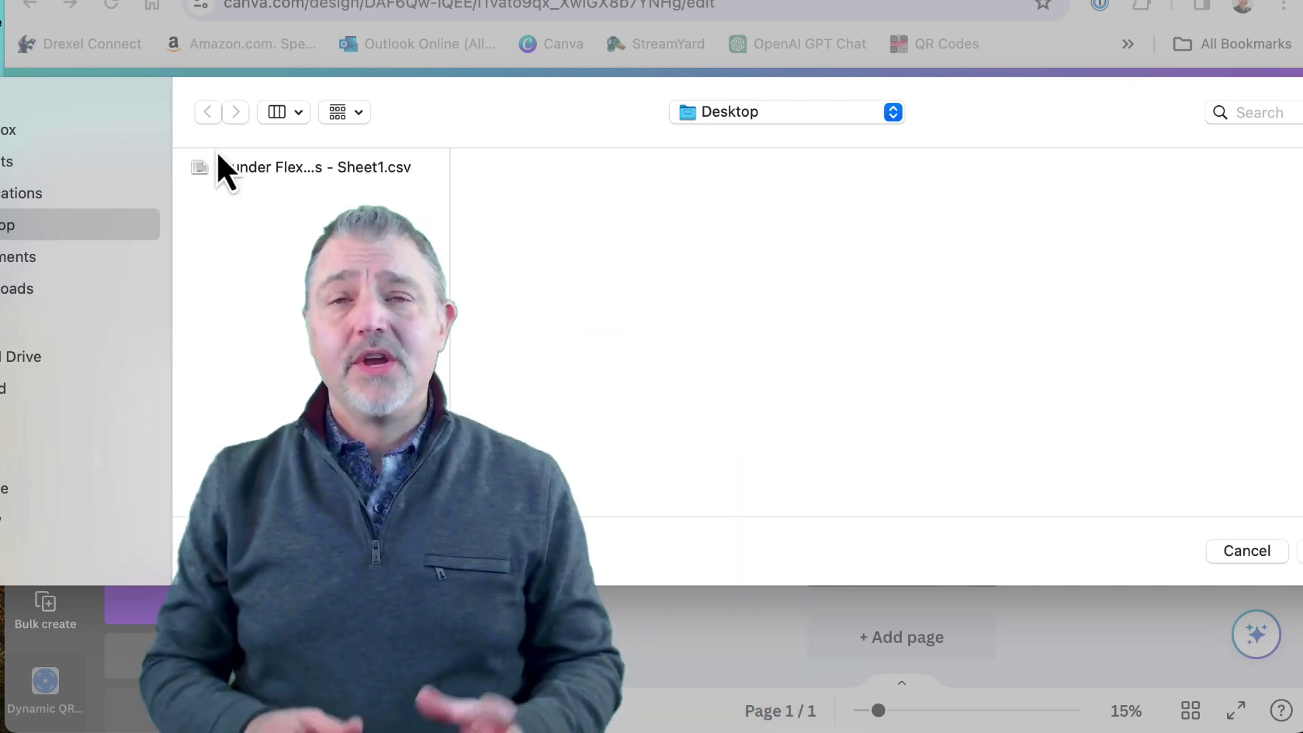
pyautogui.doubleClick(236, 170)
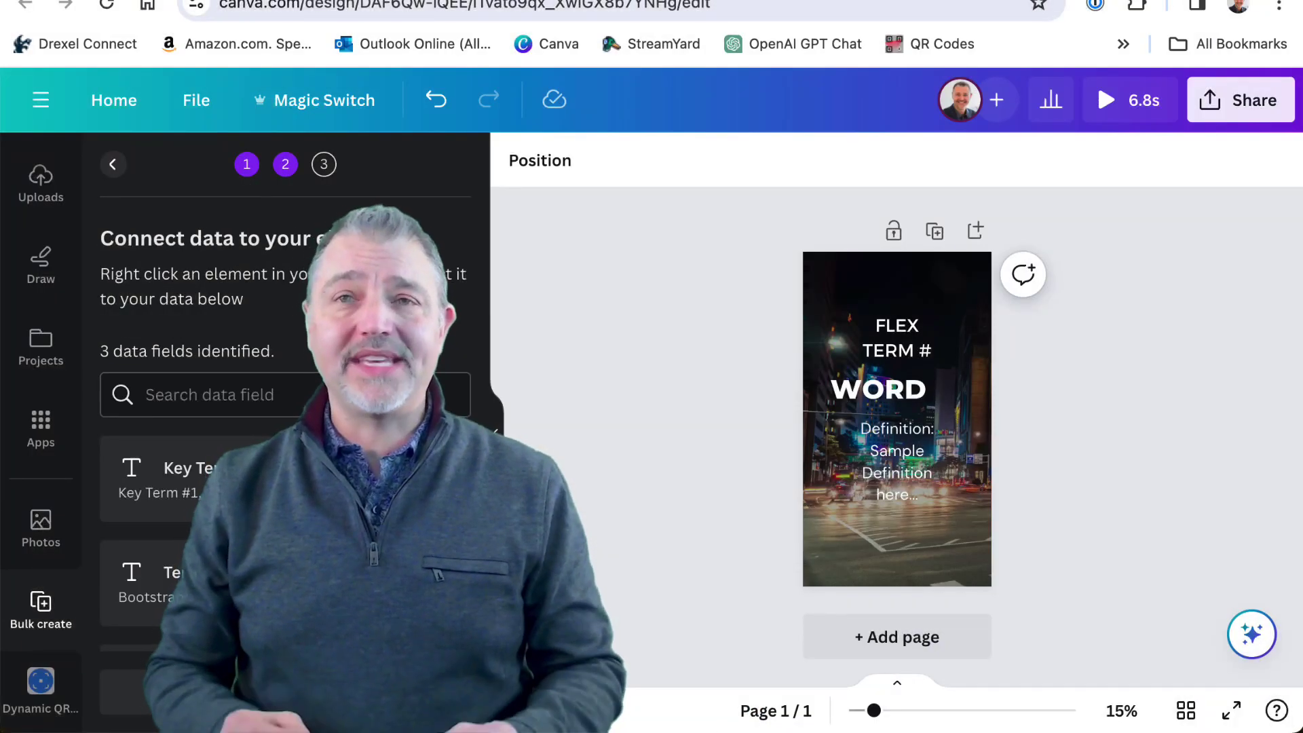
# - Connect FLEX TERM # to Key Term #, WORD to Terms, and the definition to Definitions
pyautogui.rightClick(897, 348)
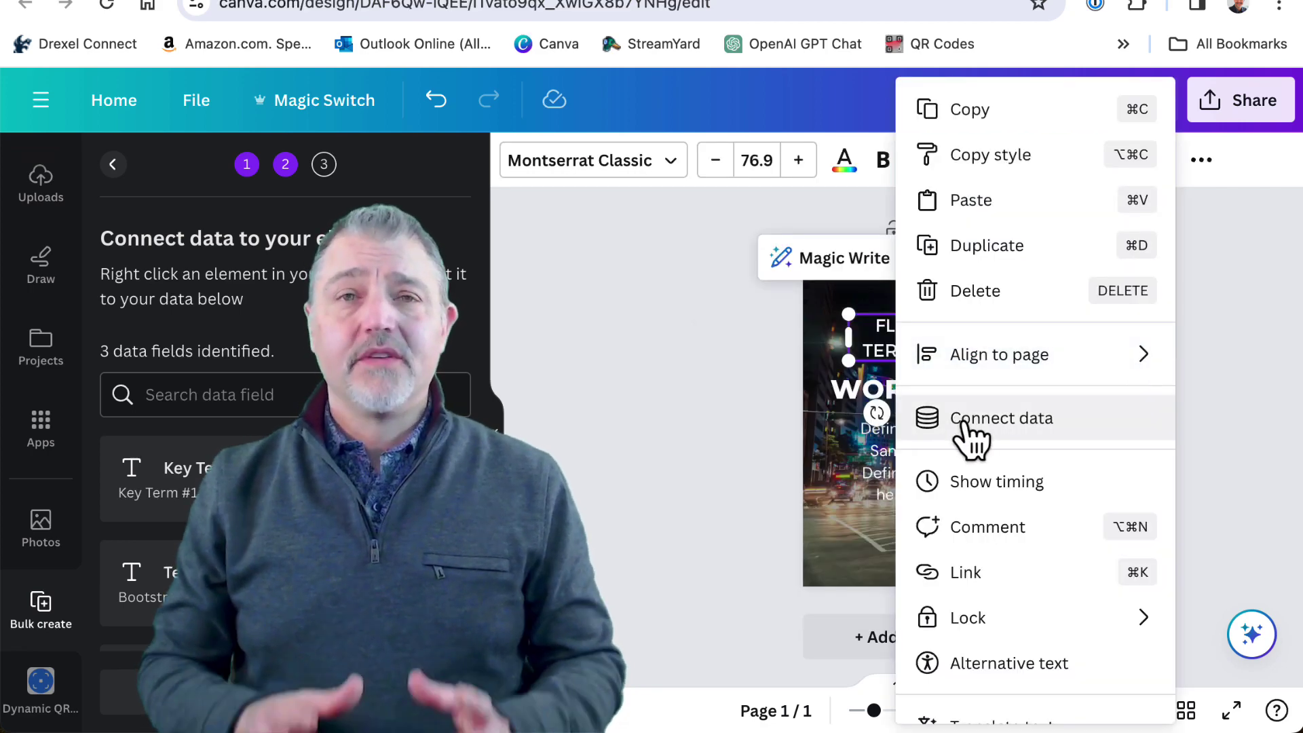
pyautogui.click(965, 422)
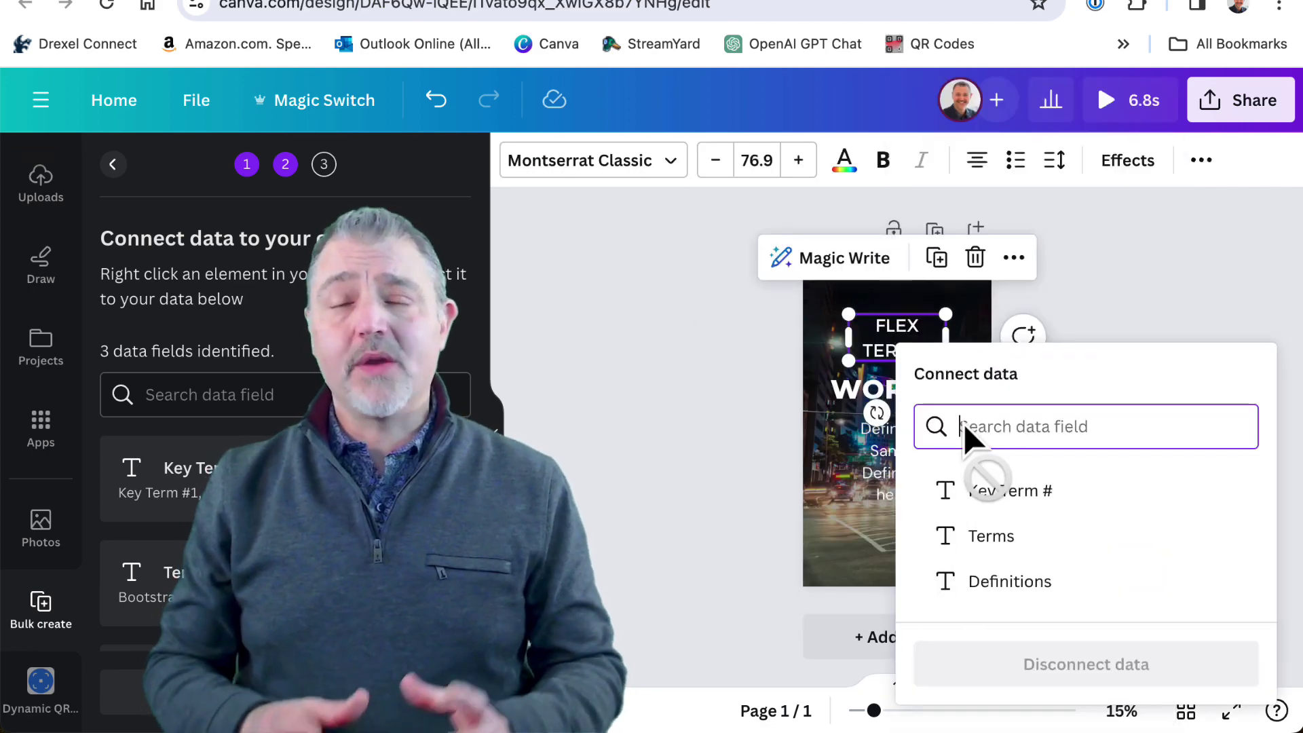
pyautogui.click(992, 491)
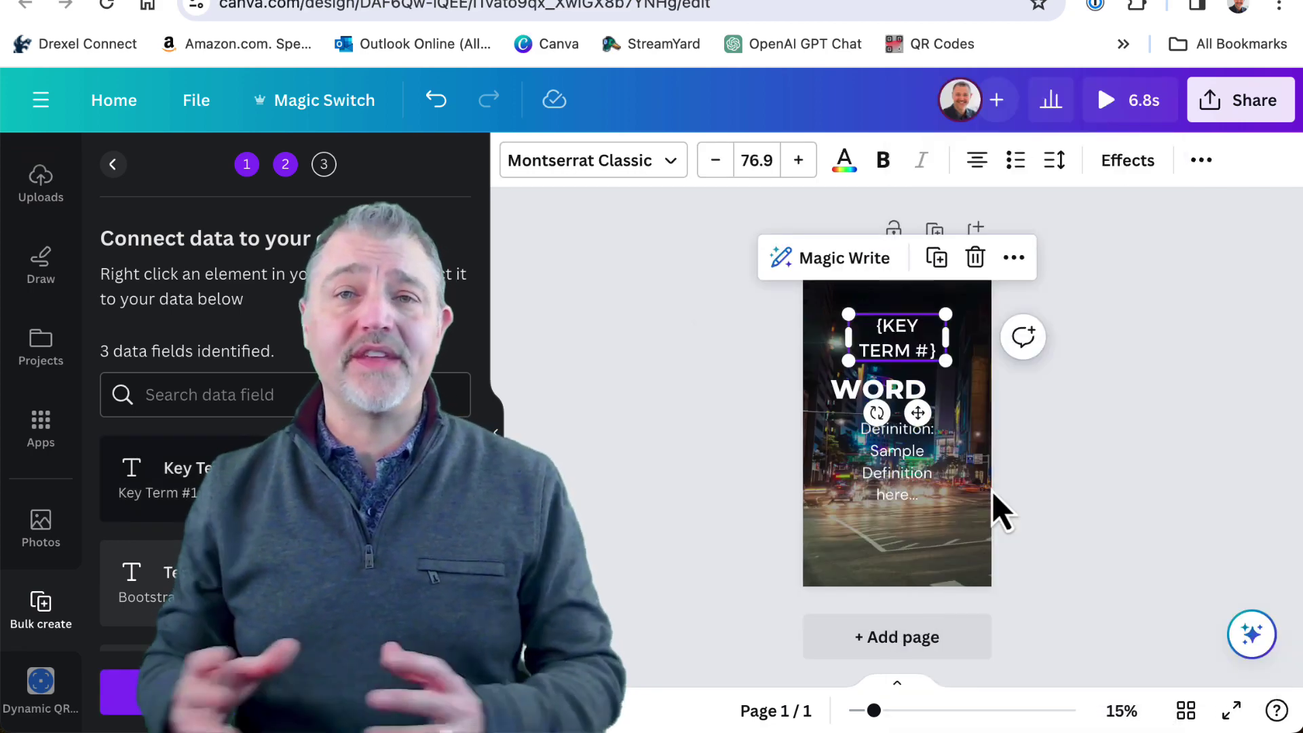
pyautogui.click(865, 397)
pyautogui.rightClick(852, 396)
pyautogui.click(946, 428)
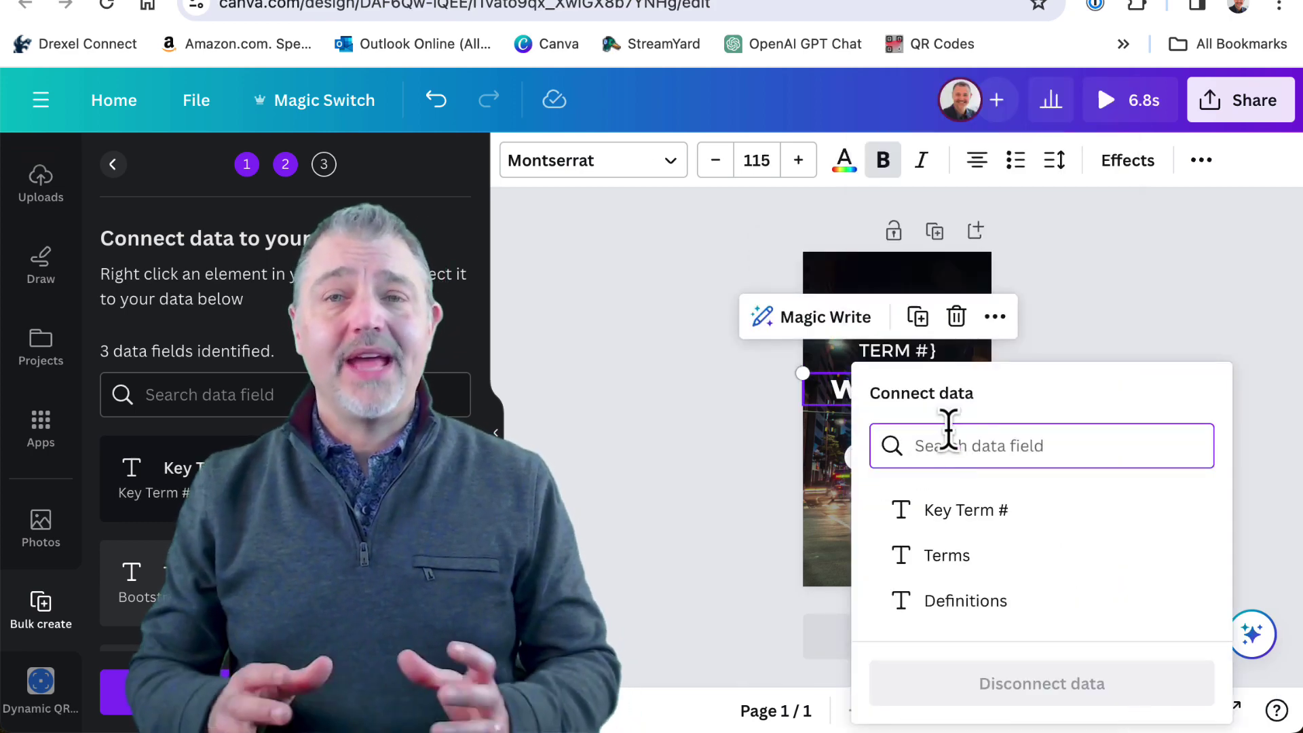
pyautogui.click(969, 555)
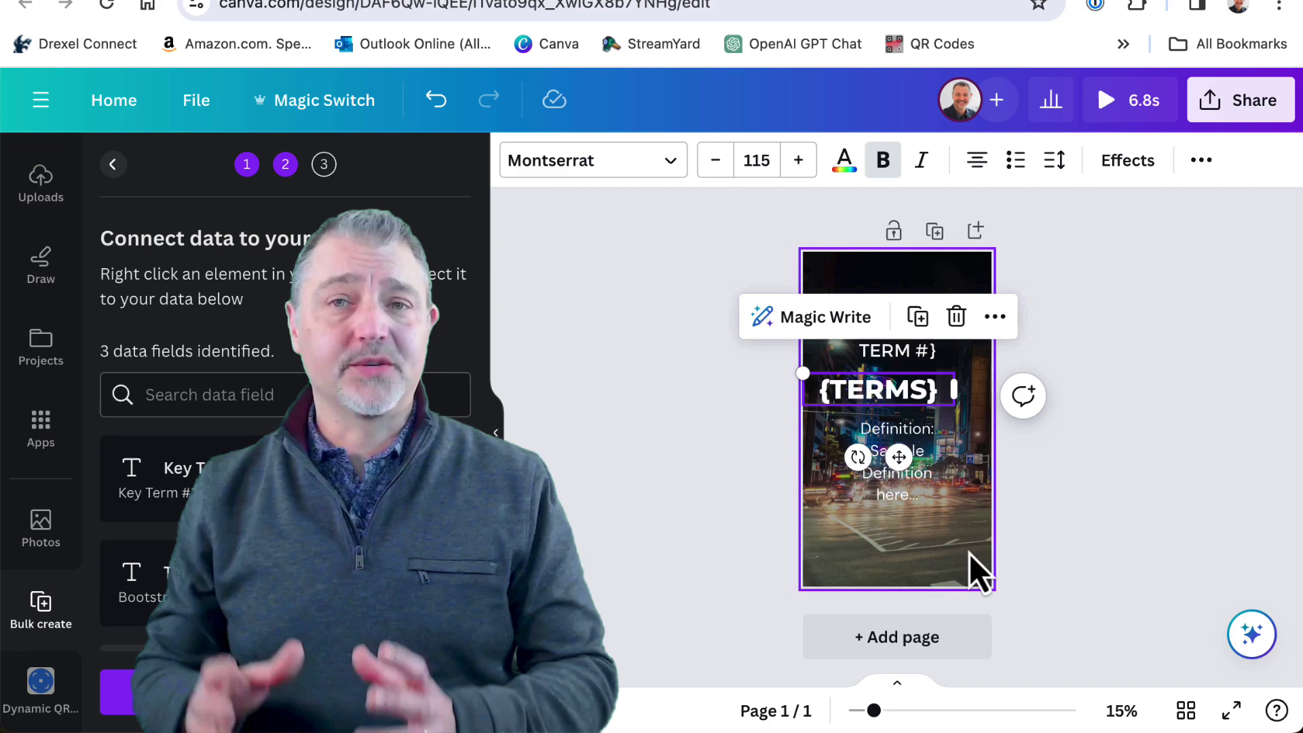
pyautogui.click(877, 441)
pyautogui.rightClick(877, 439)
pyautogui.click(878, 434)
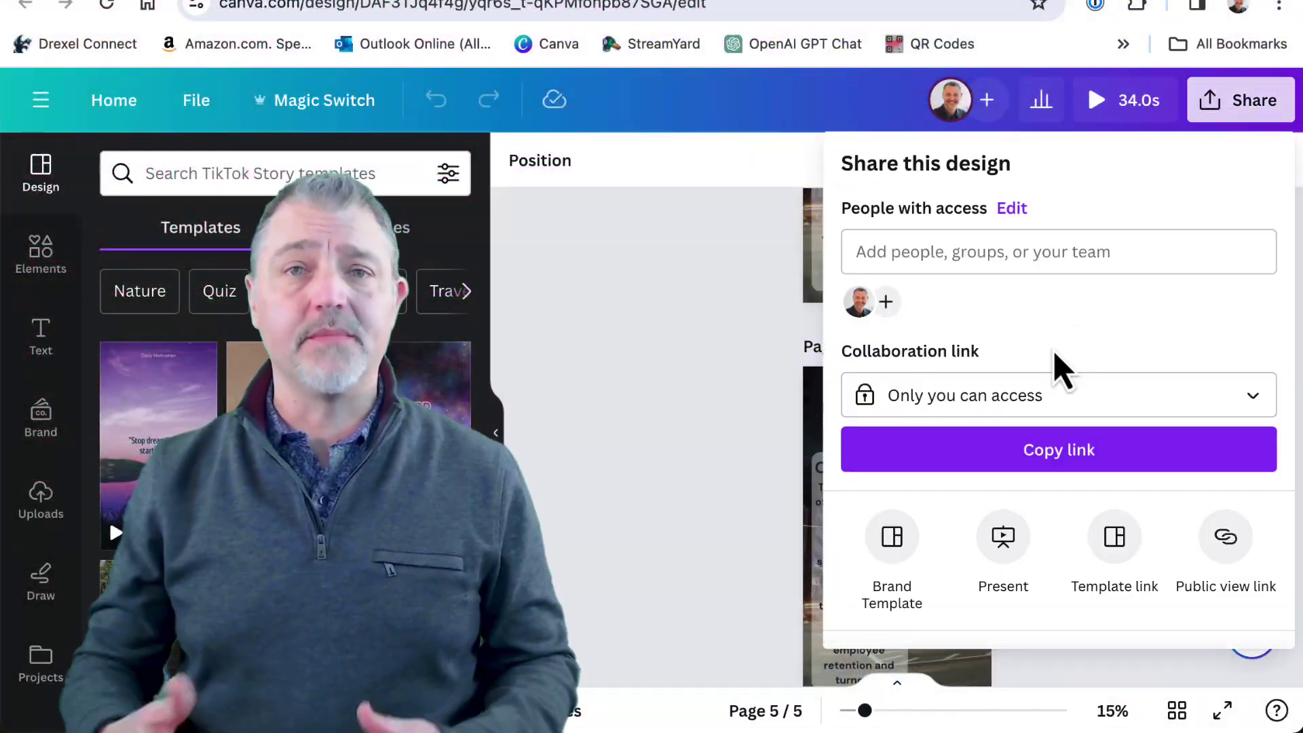
# - Download all 5 pages as MP4 Video, with each page saved as a separate file
pyautogui.scroll(-2, 1017, 529)
pyautogui.scroll(-2, 1003, 417)
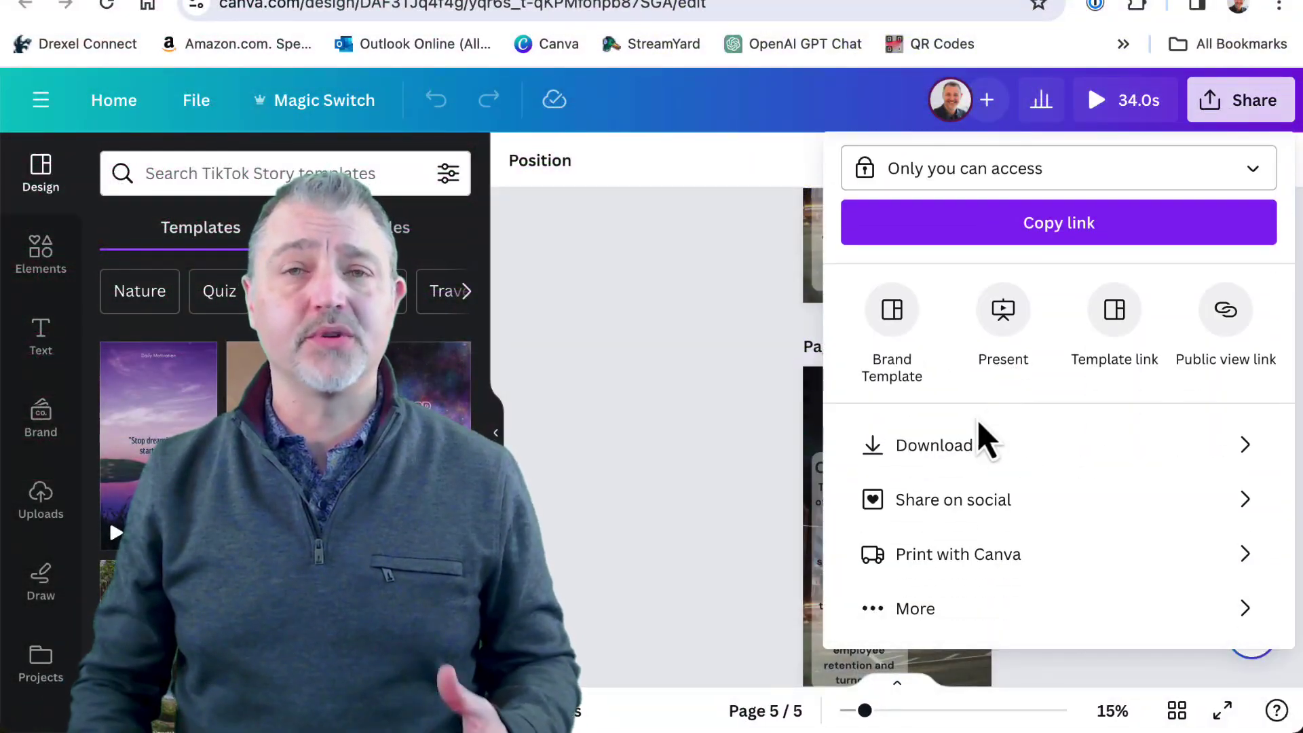
pyautogui.click(965, 451)
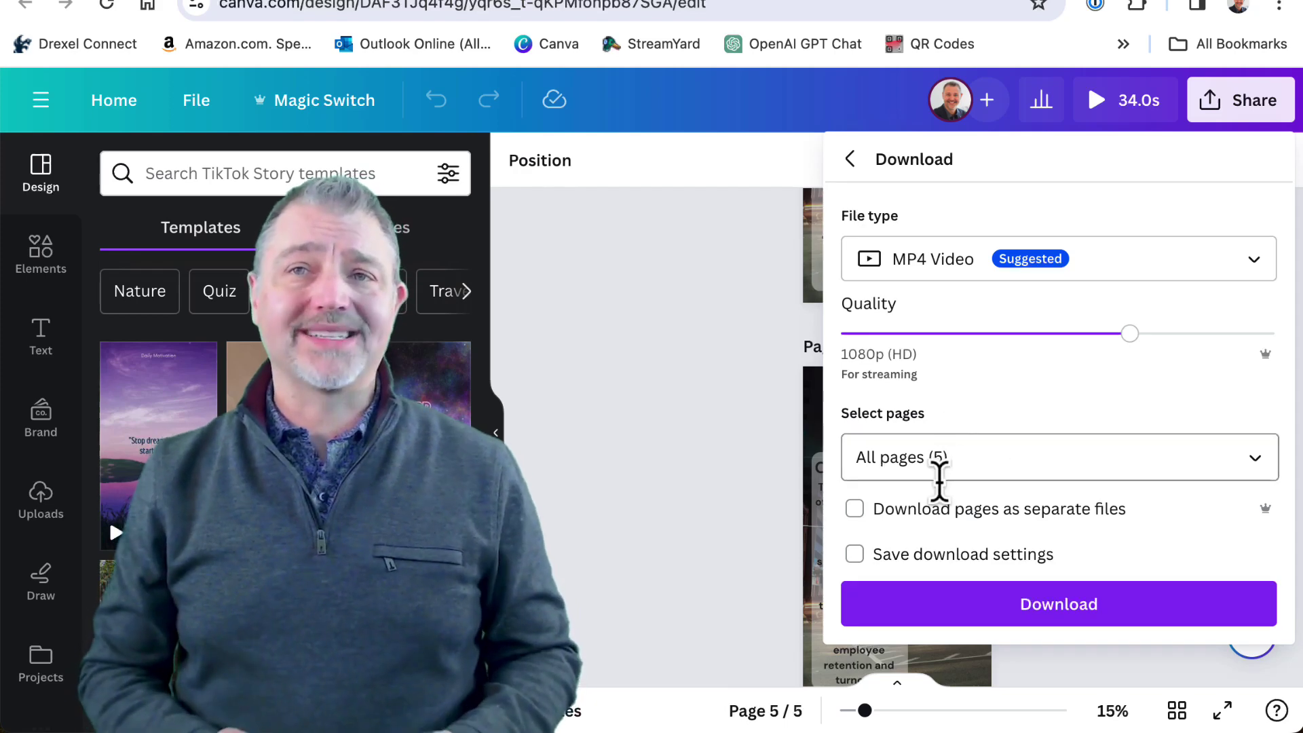
pyautogui.click(860, 512)
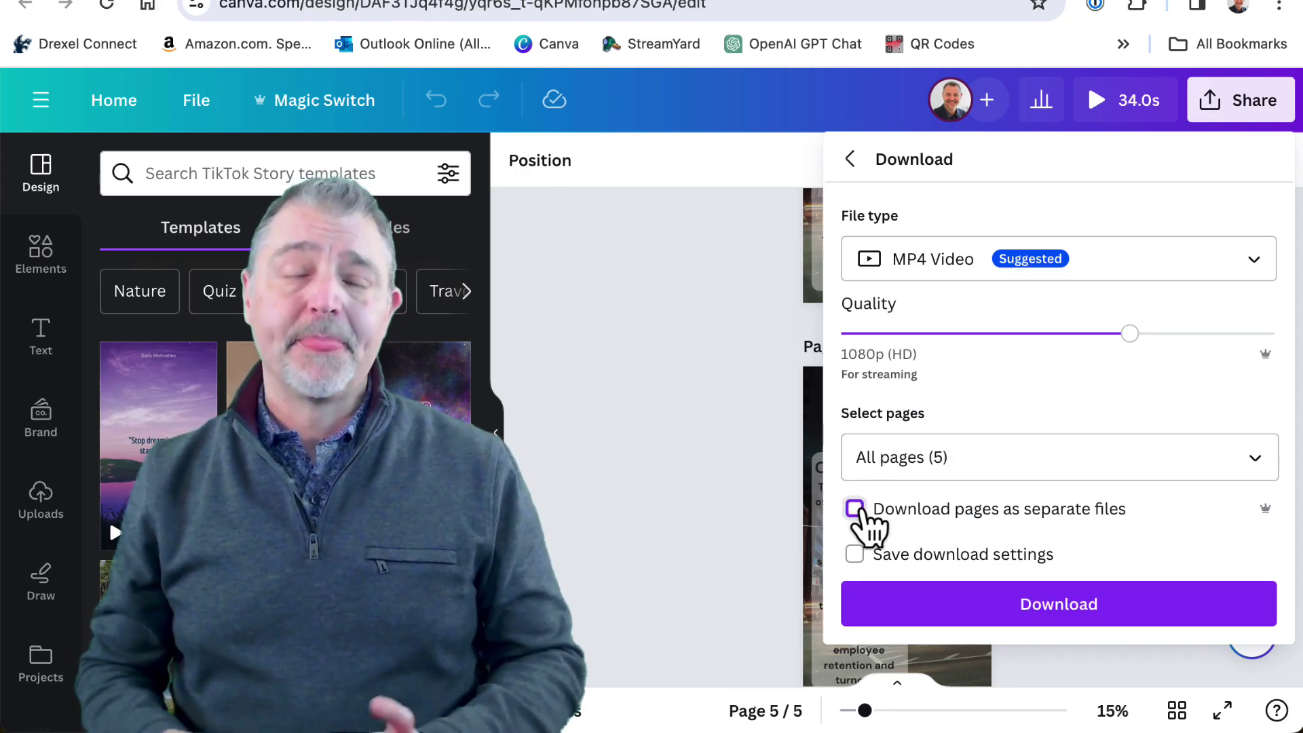